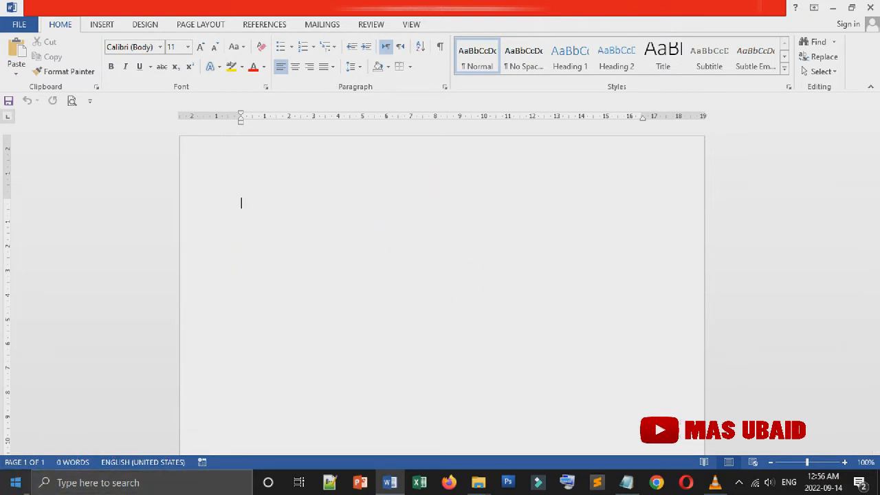
Step: Search Windows for "word" and launch Word 2013
click(15, 481)
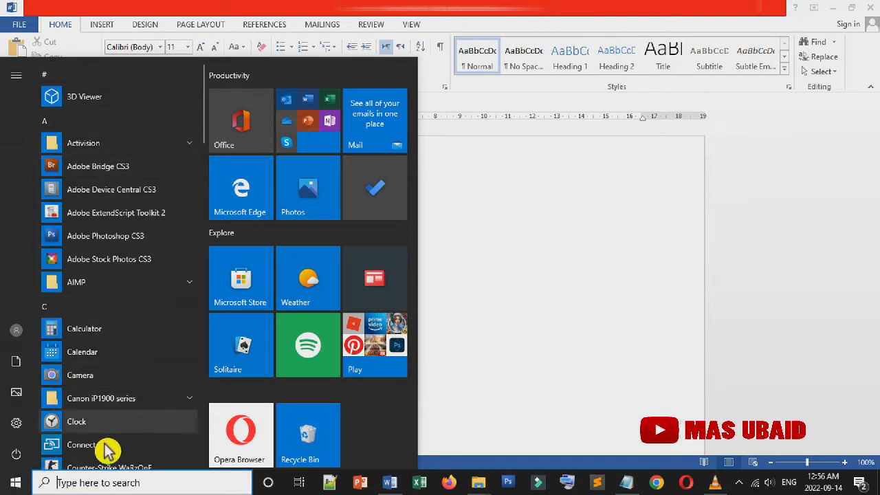
click(100, 483)
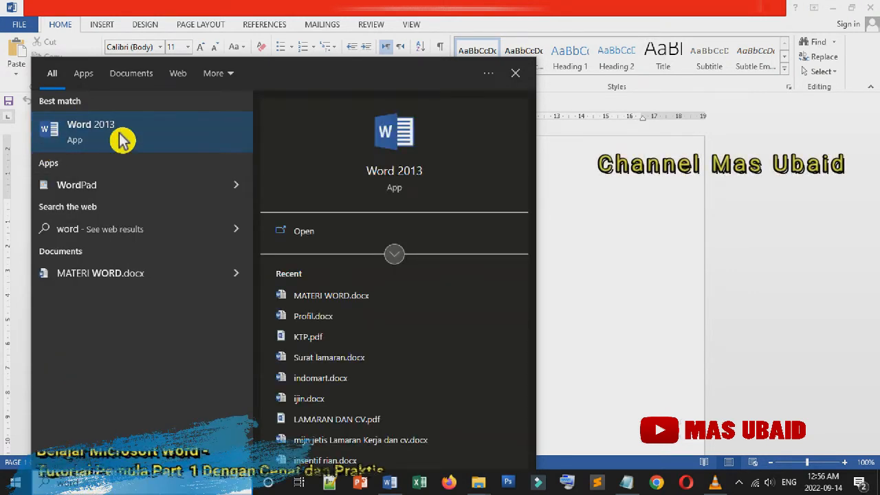
click(158, 152)
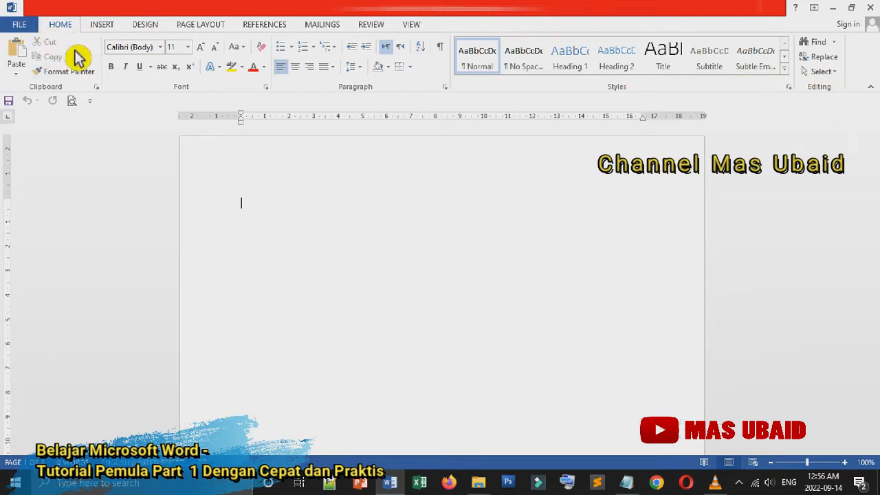
click(112, 25)
click(162, 31)
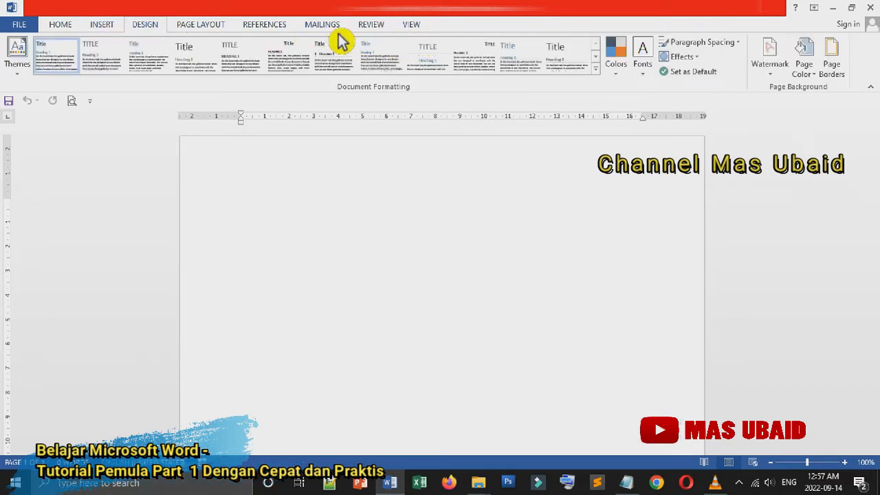
click(64, 25)
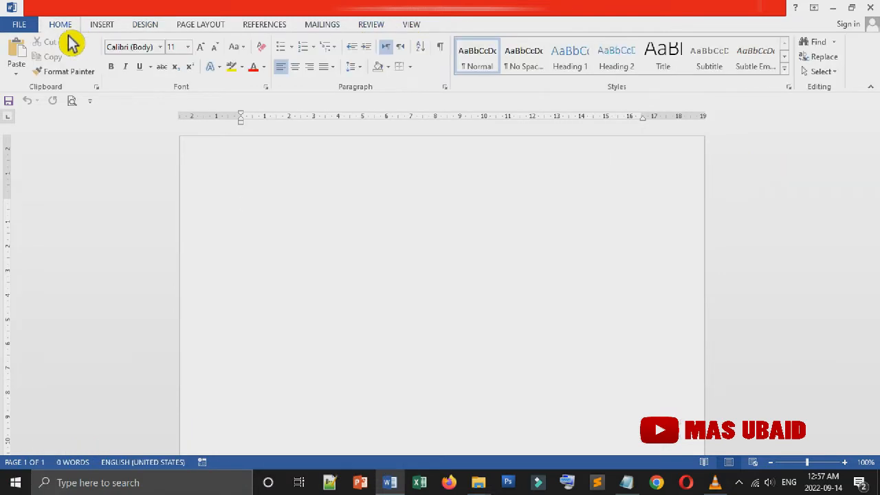
Step: Create a new document from the Blank document template
click(30, 33)
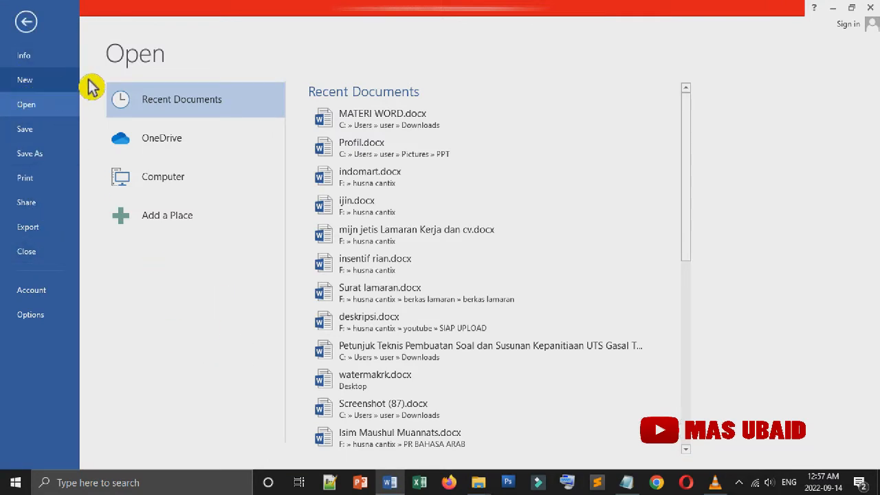
click(41, 88)
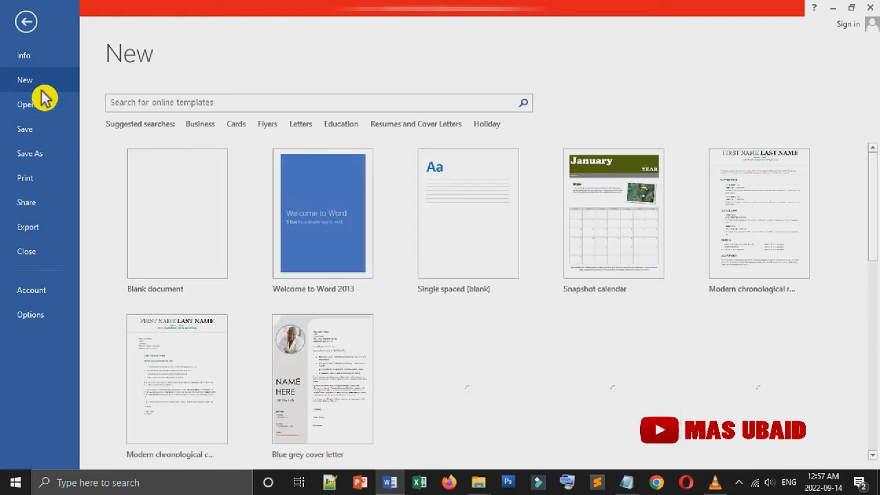
click(217, 231)
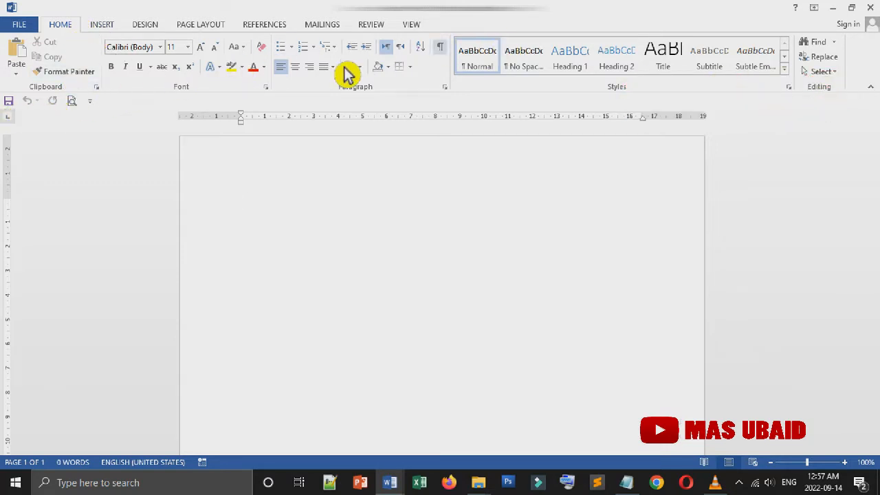
Step: Write the line "Aku Belajar Microsoft Word" at the start of the blank document
click(31, 83)
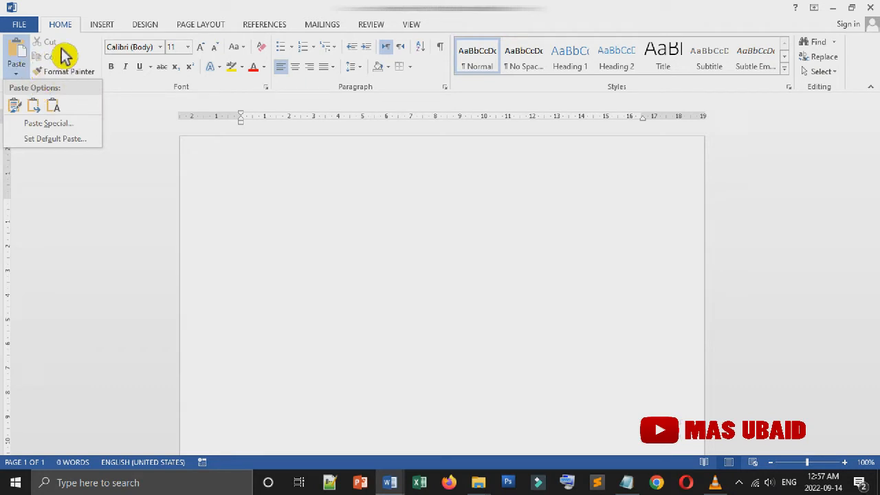
click(281, 200)
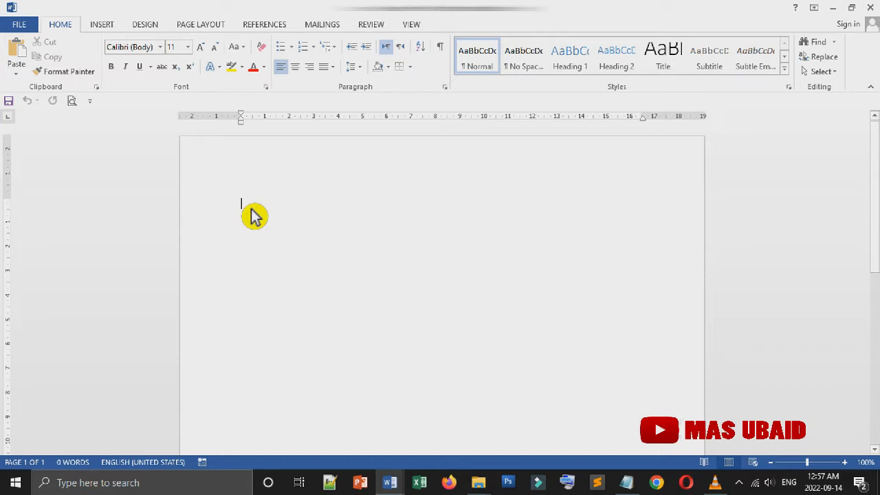
text(ABU)
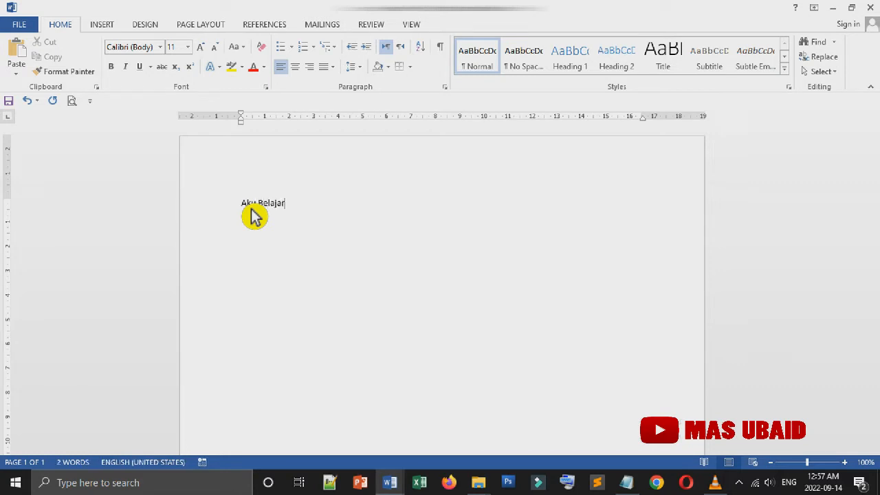
text(Micros)
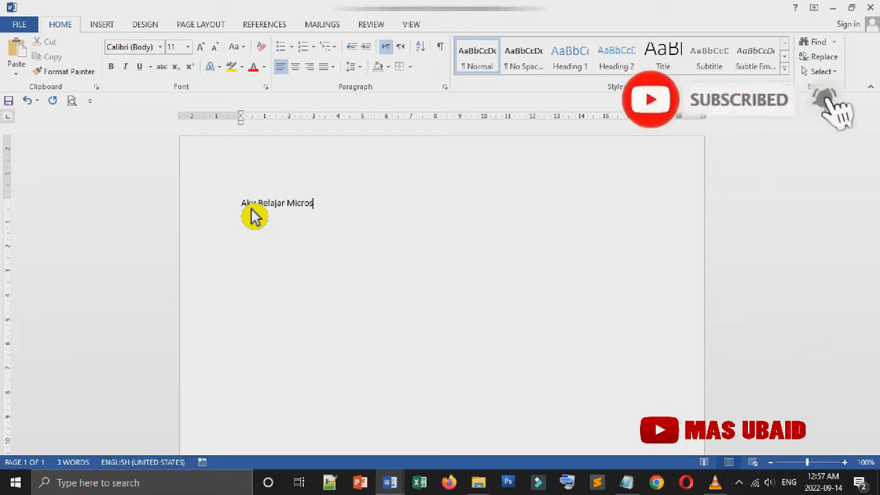
text(oft Word)
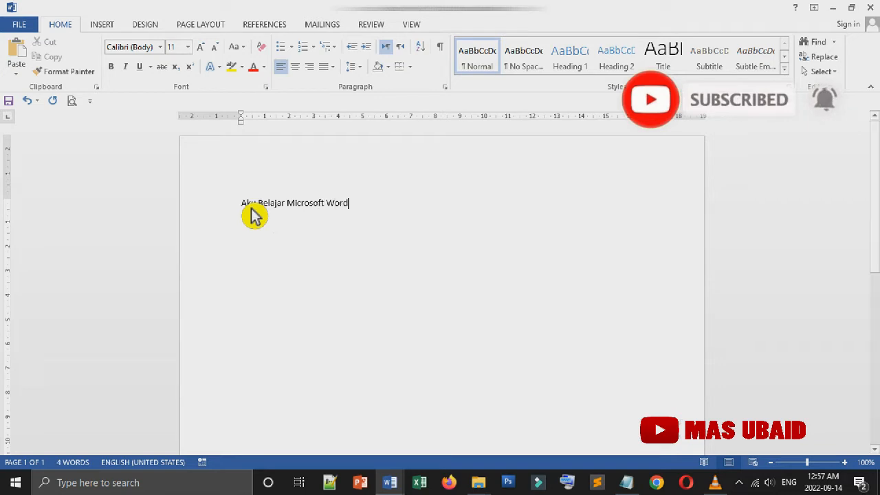
Step: Copy the whole line "Aku Belajar Microsoft Word"
double_click(253, 204)
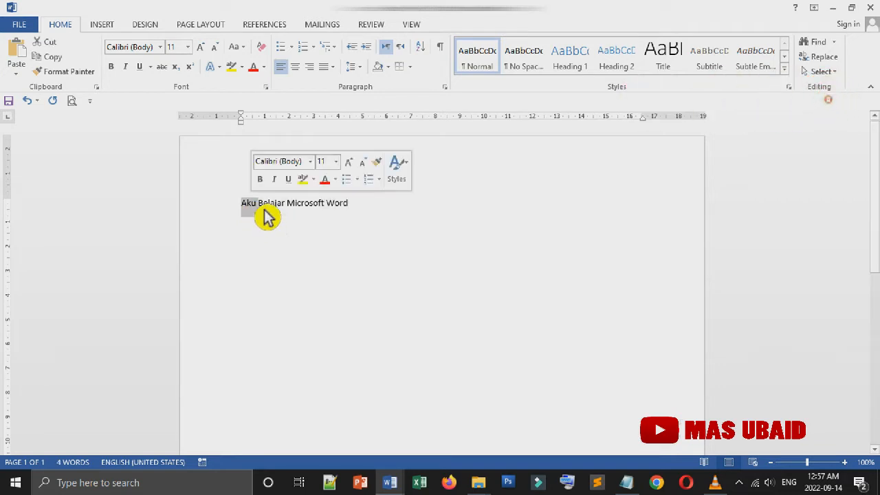
triple_click(267, 213)
key(ctrl+c)
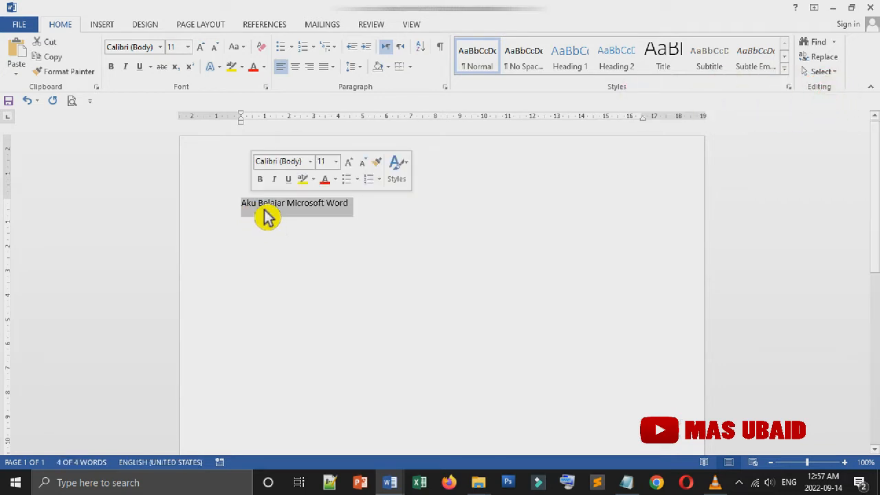
ctrl+scroll(267, 217, up, 5)
ctrl+scroll(267, 217, up, 2)
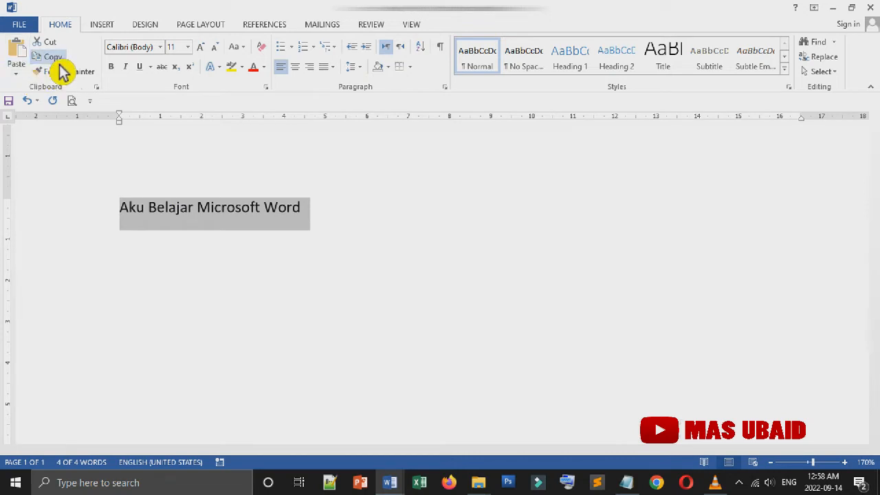
Step: Start a new paragraph below the sentence and paste the copied line four times
click(337, 218)
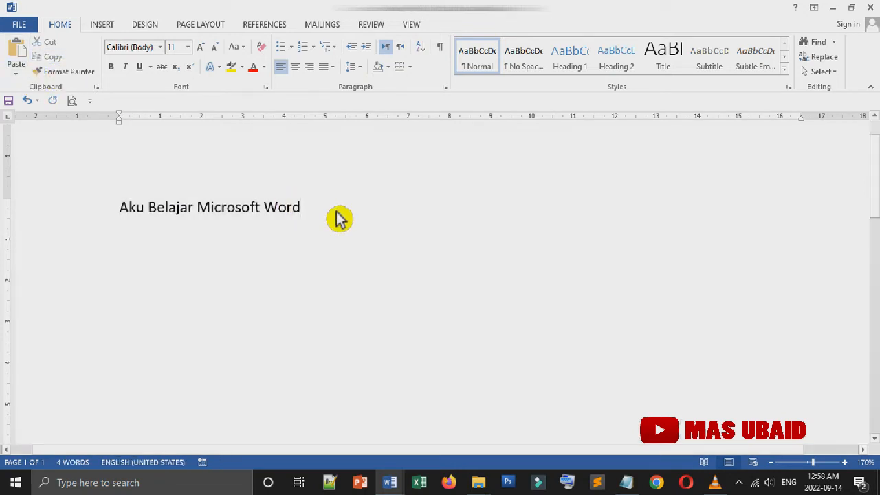
key(Return)
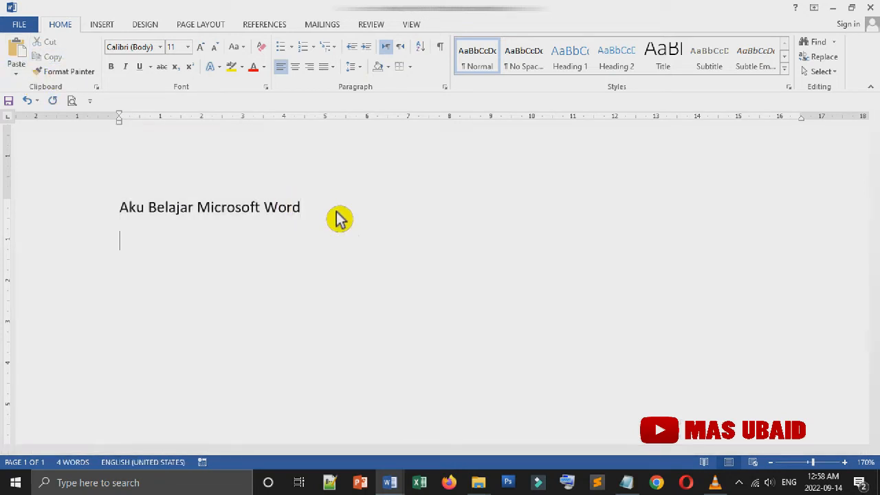
click(33, 64)
click(33, 62)
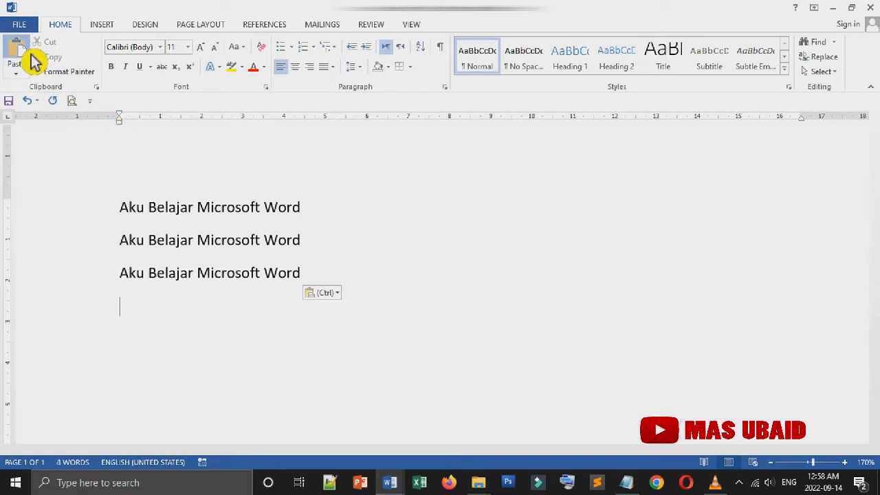
click(33, 62)
click(32, 60)
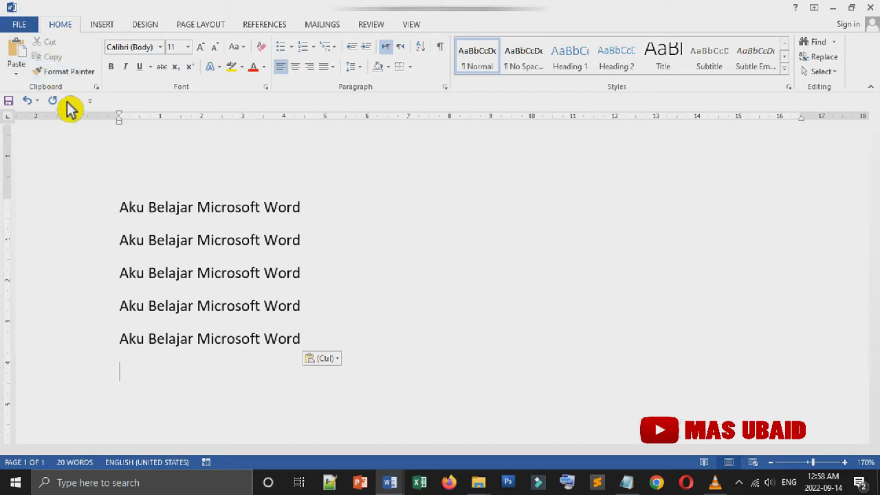
Step: Undo the last three pastes and redo all three
click(31, 102)
click(31, 103)
click(31, 103)
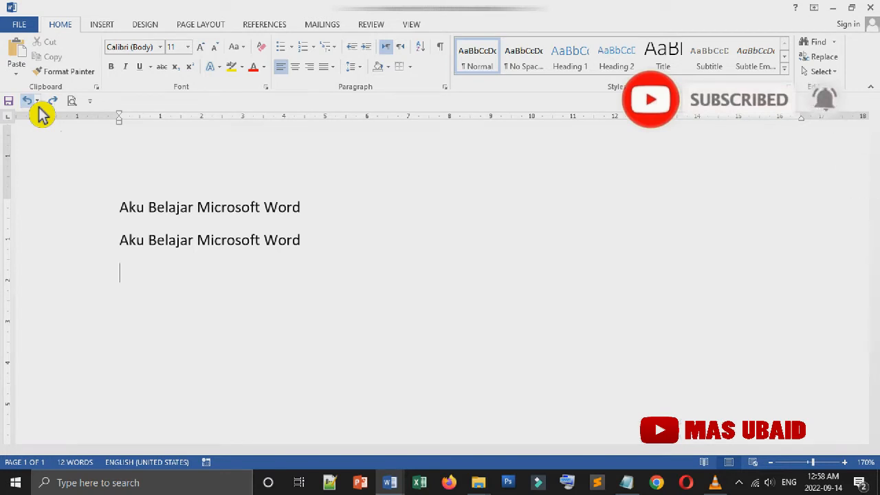
click(52, 102)
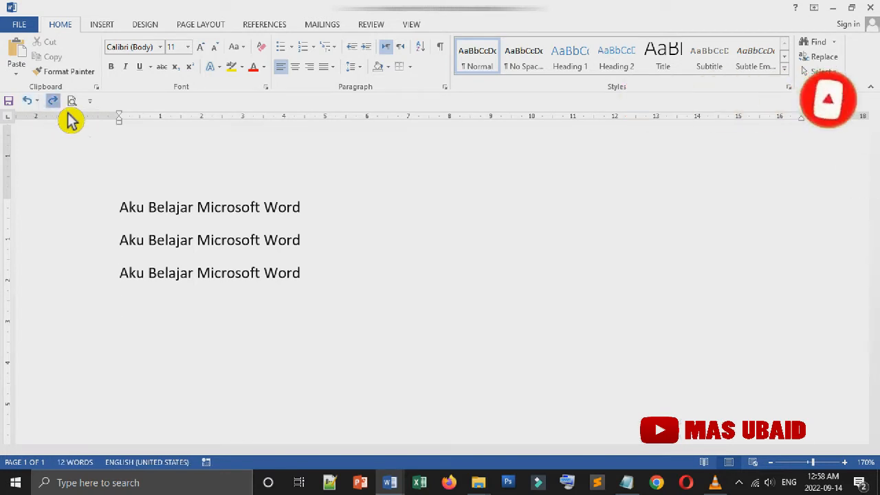
click(52, 101)
click(52, 101)
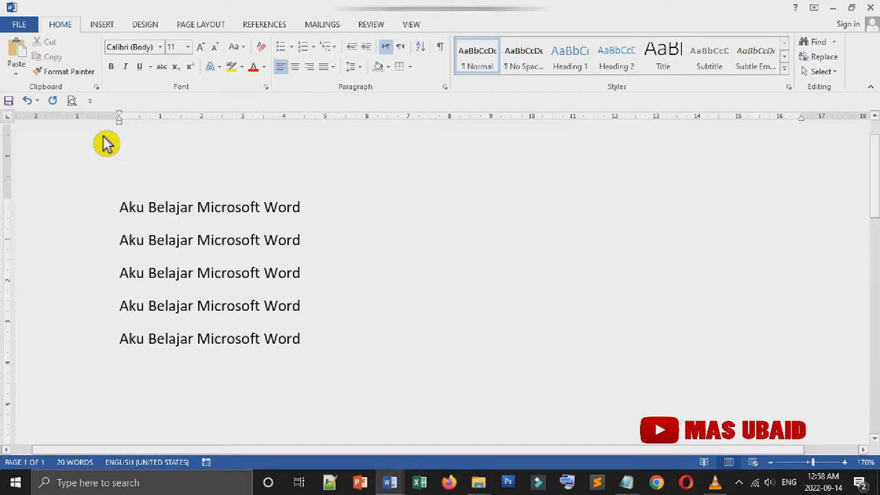
Step: Examine the enlarged print preview of the page and return to the document
click(73, 101)
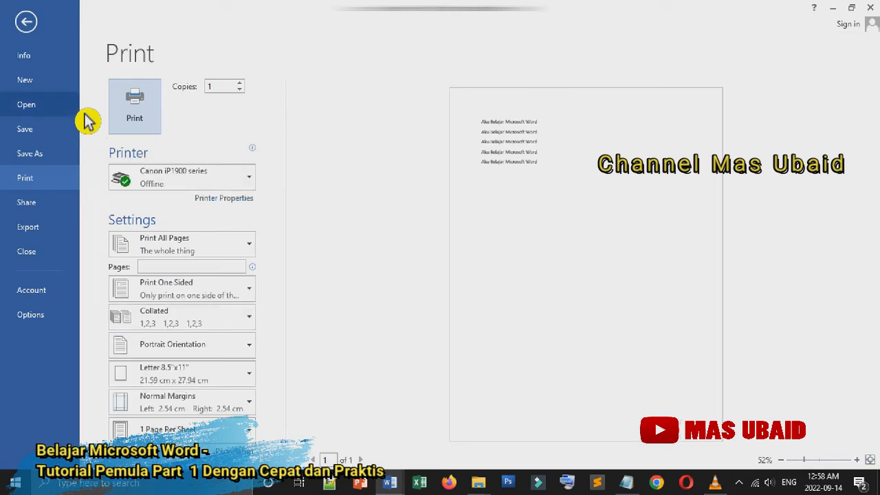
click(531, 174)
scroll(531, 174, up, 2)
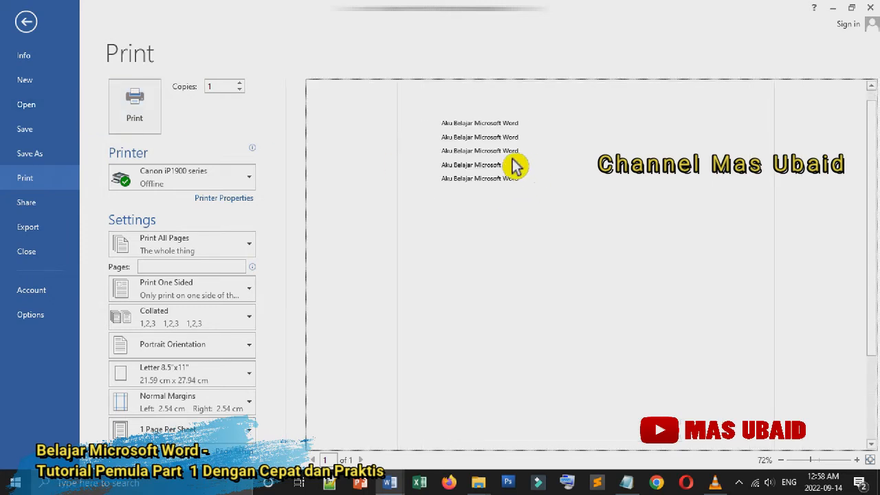
click(27, 22)
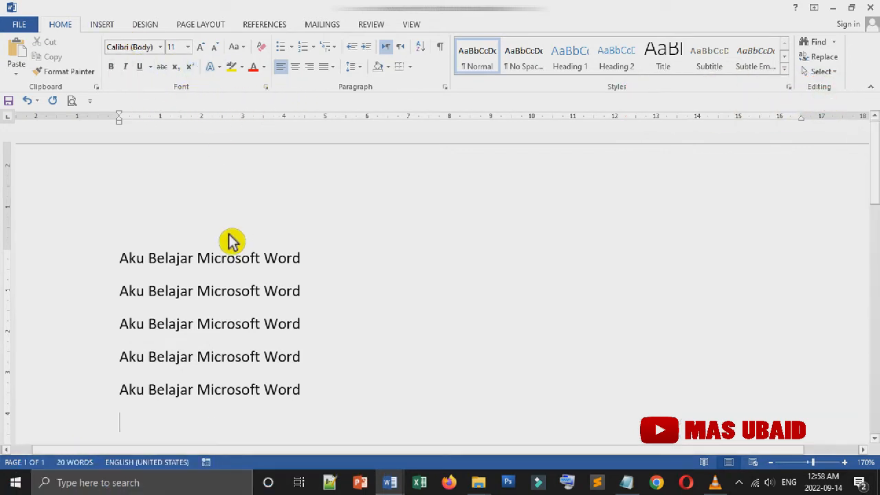
Step: Set the font of the first "Aku Belajar Microsoft Word" line to Times New Roman
drag(122, 268, 328, 401)
click(218, 281)
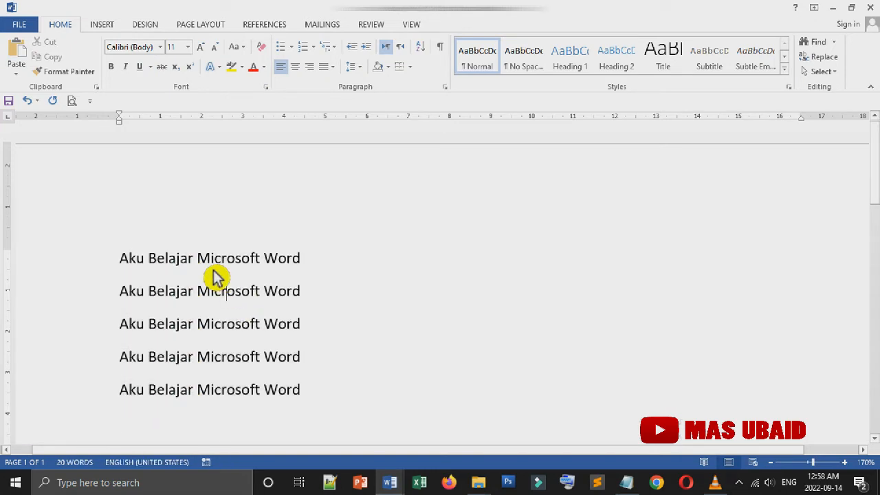
triple_click(203, 270)
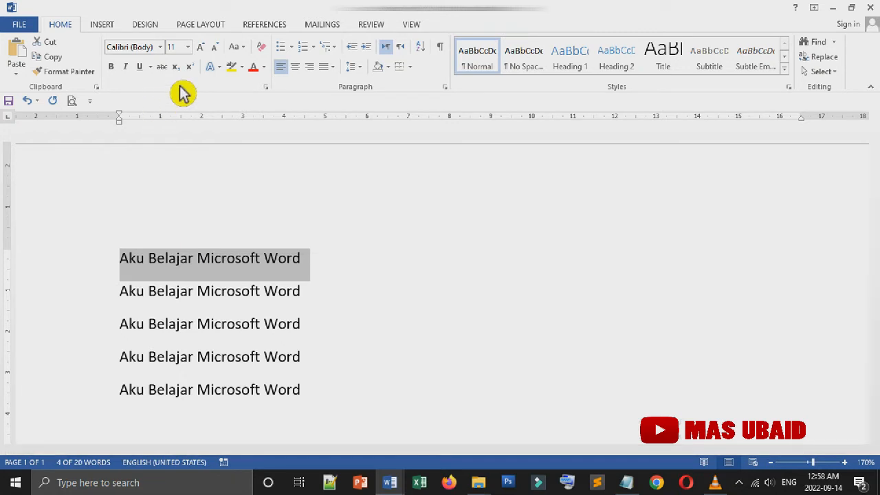
click(177, 61)
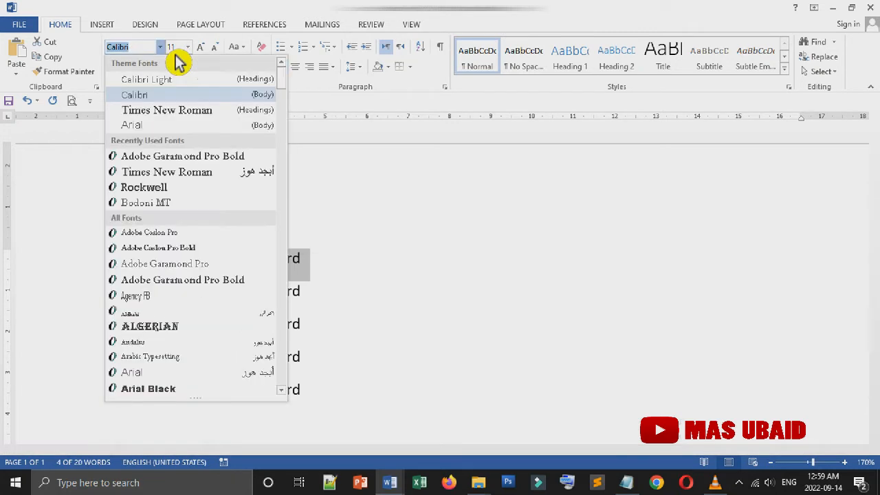
key(Escape)
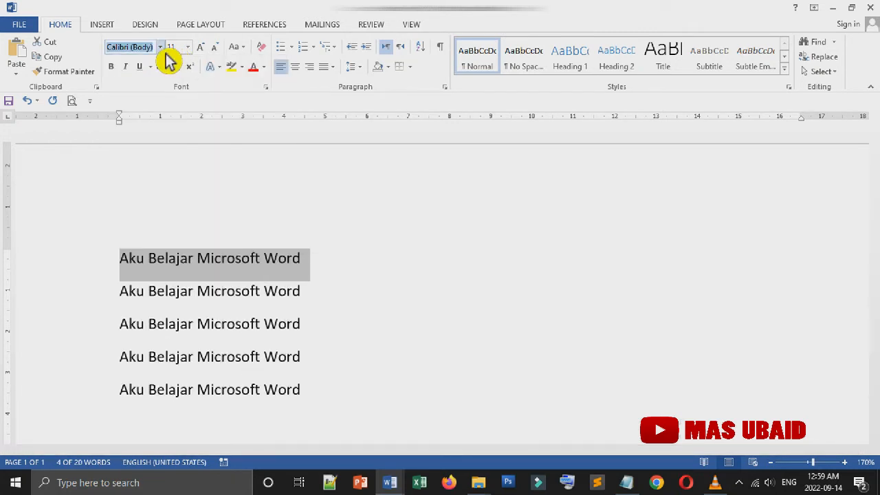
click(160, 46)
click(167, 122)
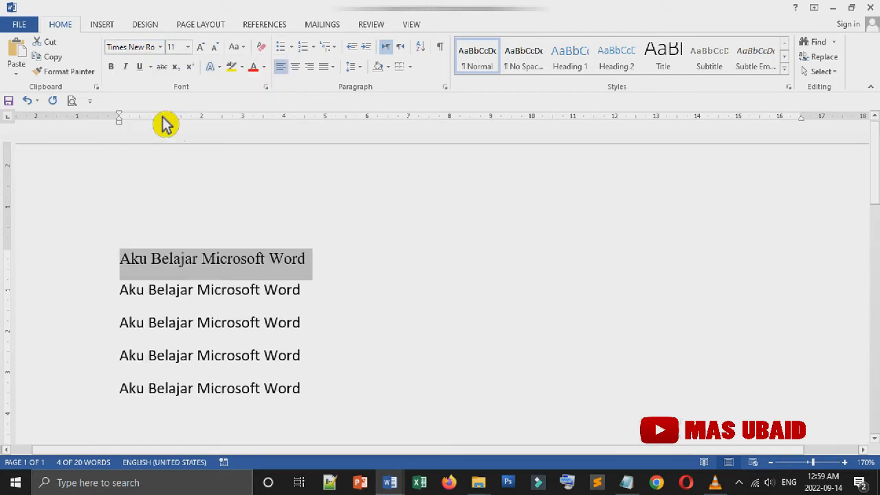
Step: Browse the font choices for the first line down to Bodoni MT without applying another font
scroll(220, 206, up, 1)
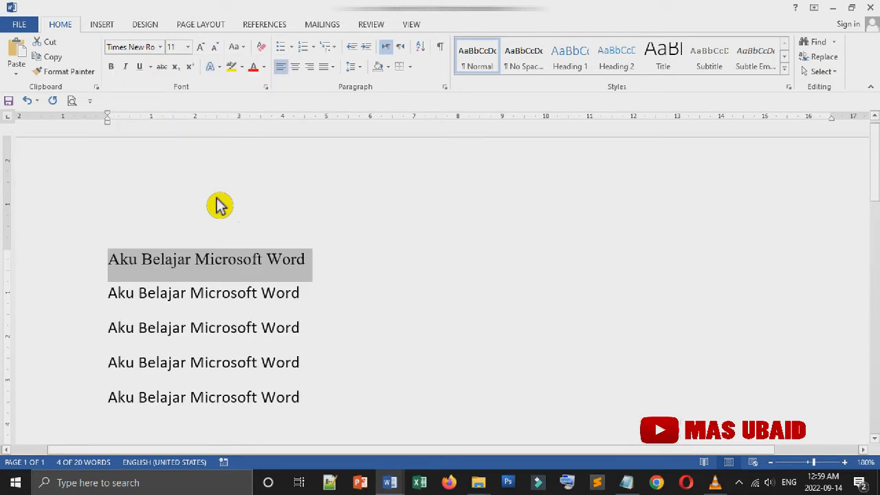
click(160, 47)
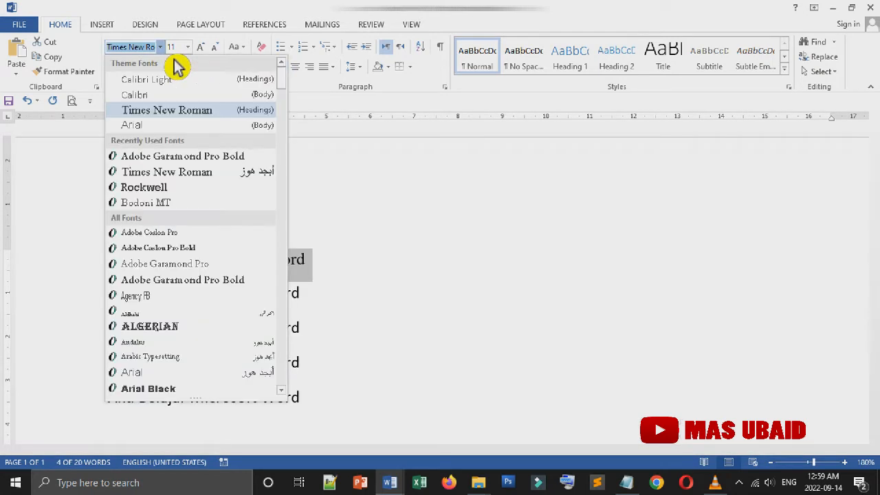
key(Down)
key(Down)
key(Down)
key(Down)
key(Down)
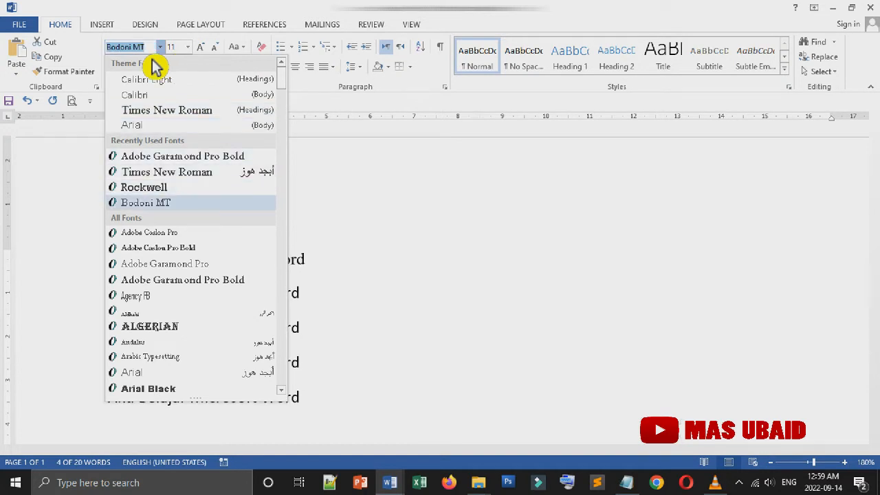
click(341, 275)
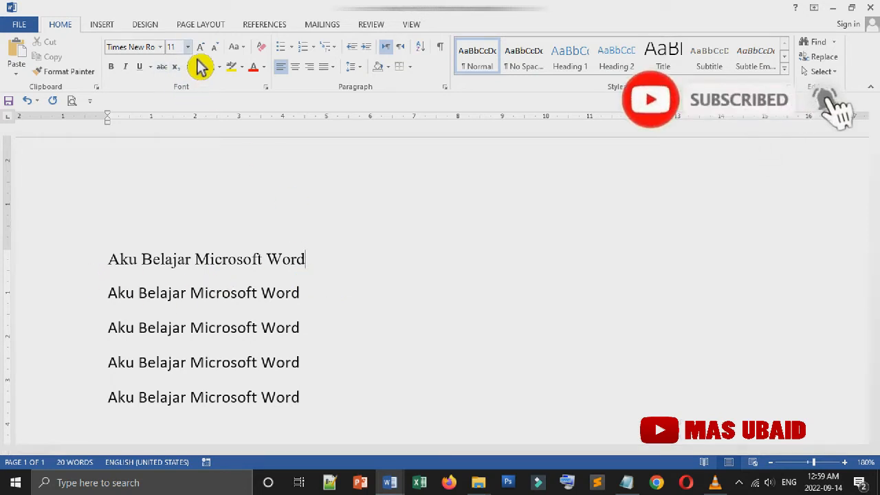
Step: Set the first "Aku Belajar Microsoft Word" line's font size to 36 and its font colour to the standard light green
triple_click(229, 260)
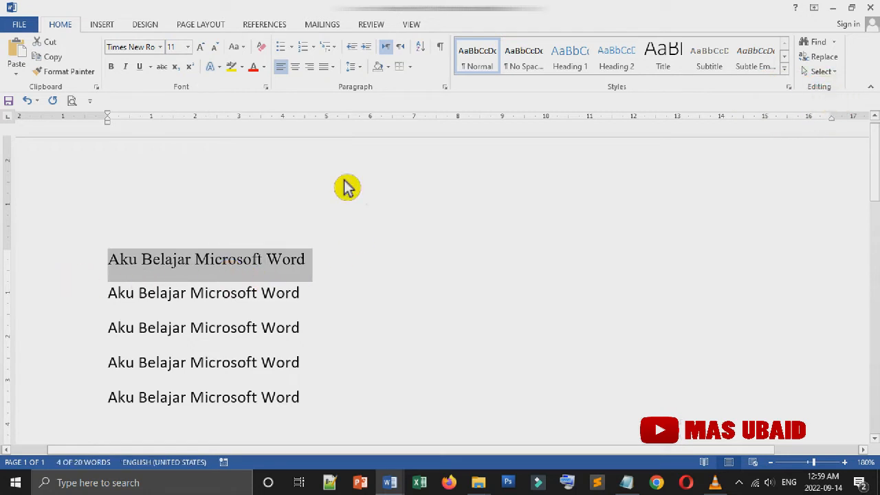
click(187, 47)
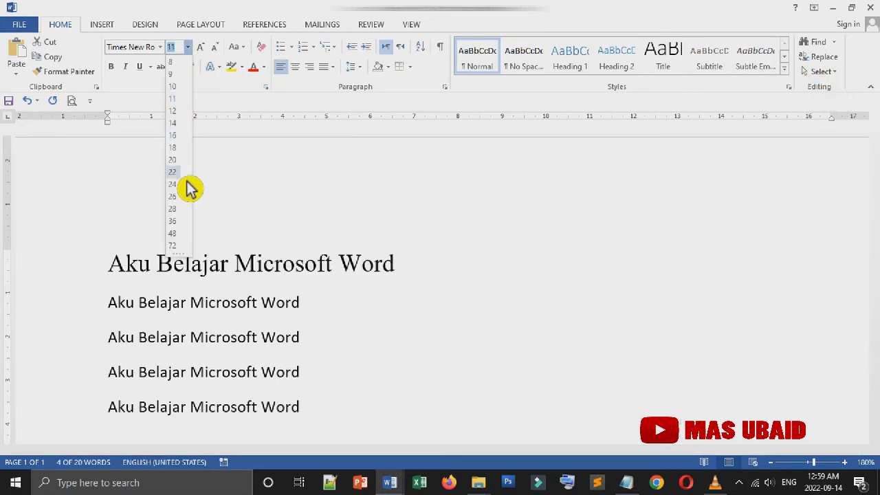
click(184, 222)
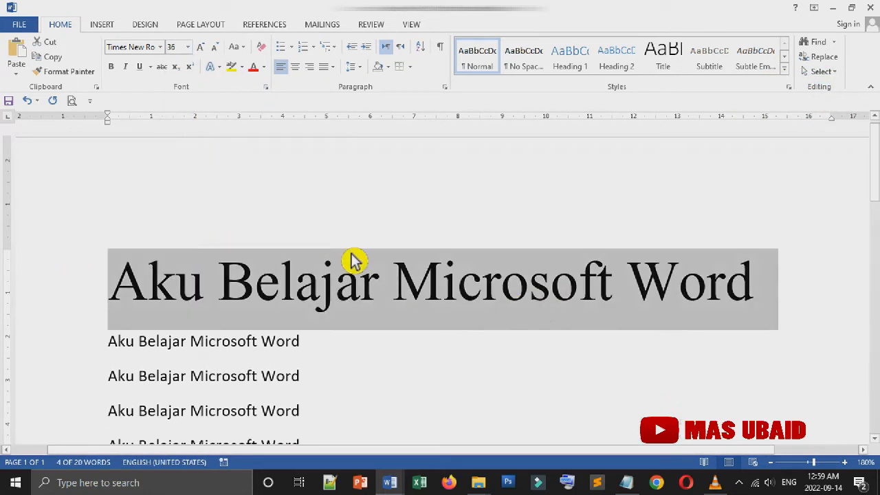
click(253, 67)
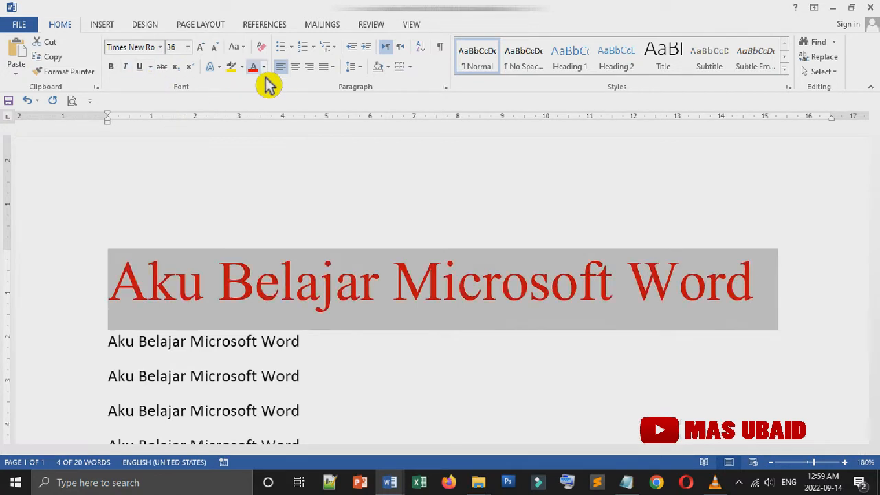
click(264, 67)
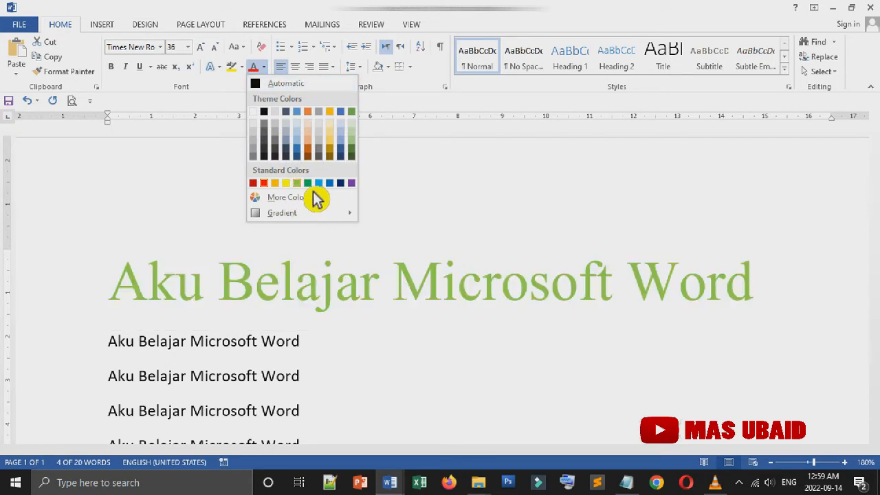
click(296, 182)
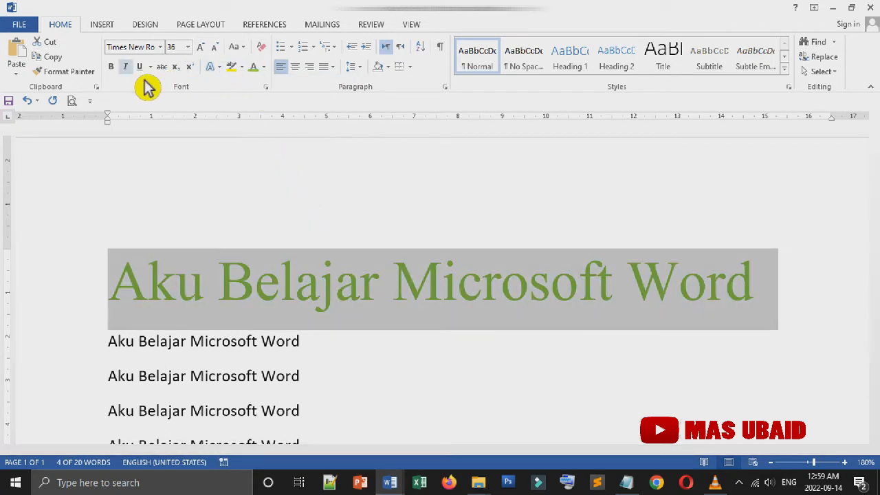
Step: Make the first "Aku Belajar Microsoft Word" line bold, italic and underlined
key(ctrl+b)
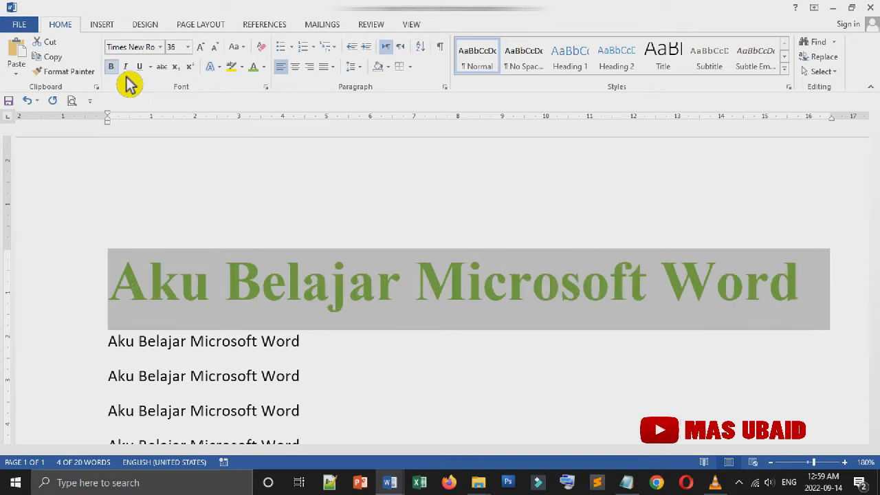
click(181, 278)
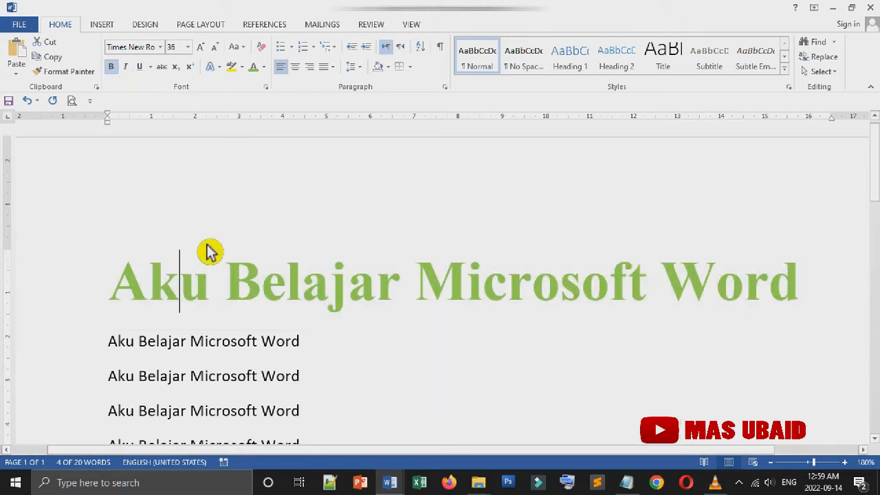
triple_click(283, 305)
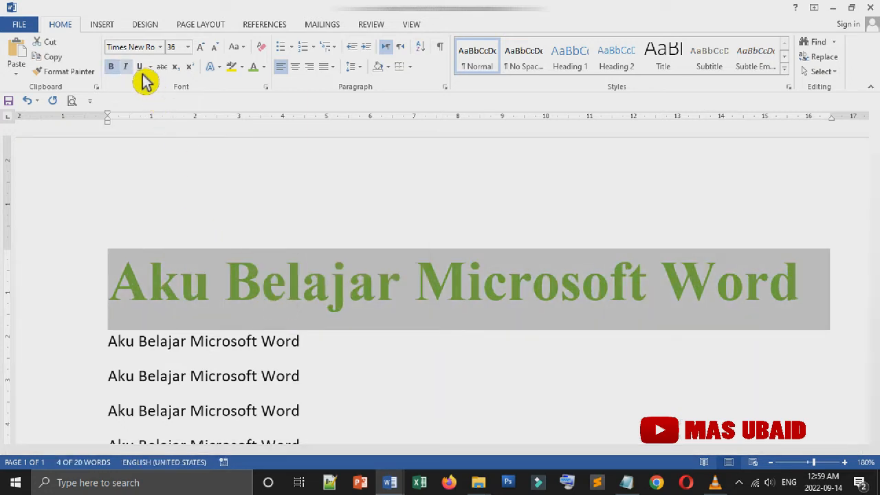
key(ctrl+i)
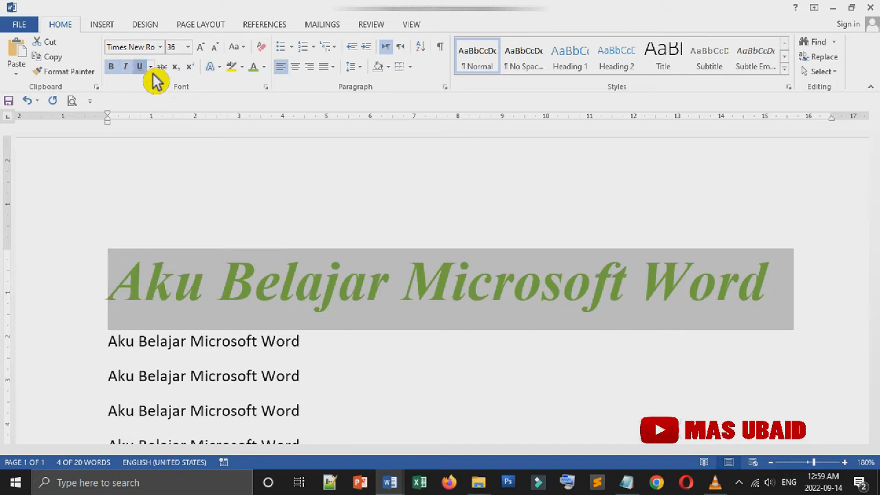
key(ctrl+u)
Step: Centre the second "Aku Belajar Microsoft Word" line, align it right, and centre it again
click(556, 342)
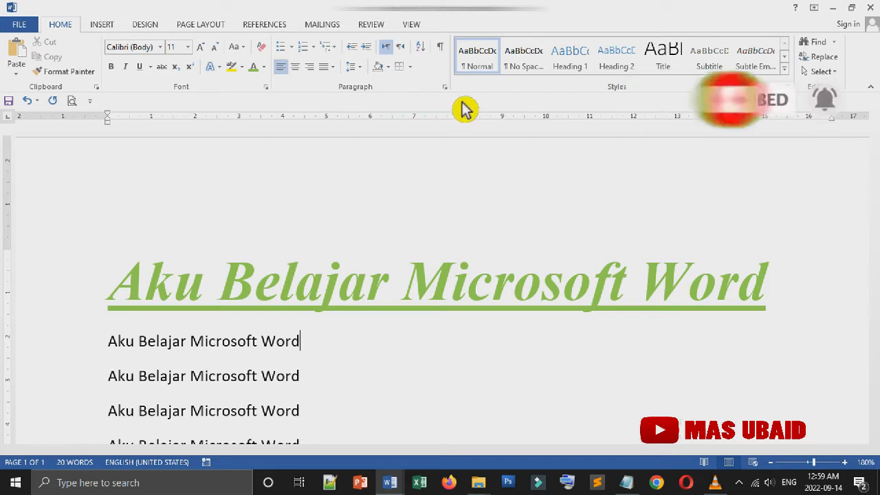
click(297, 67)
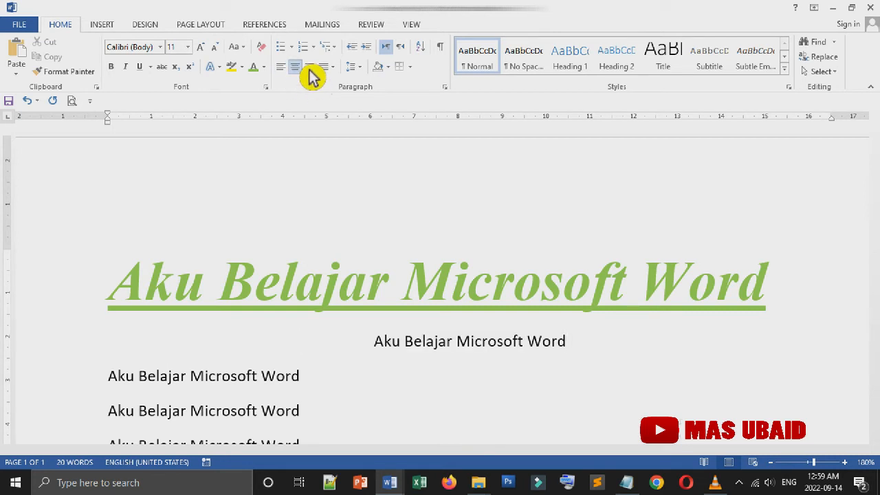
triple_click(458, 354)
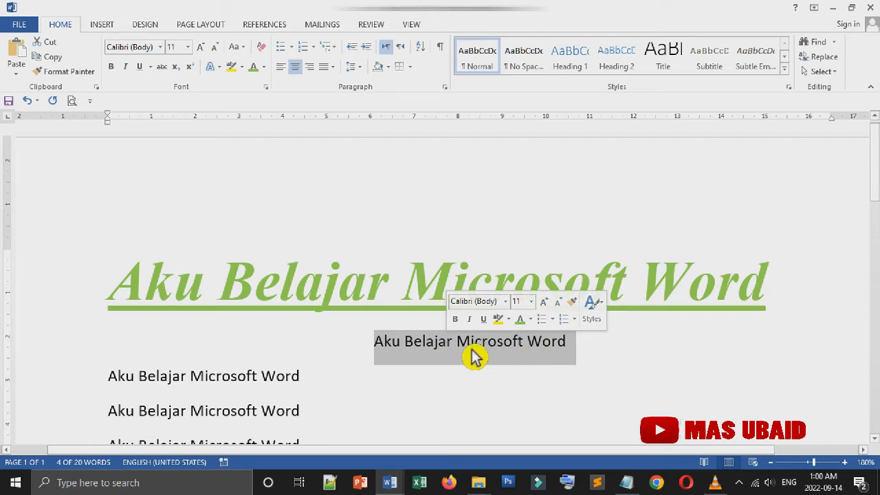
click(316, 75)
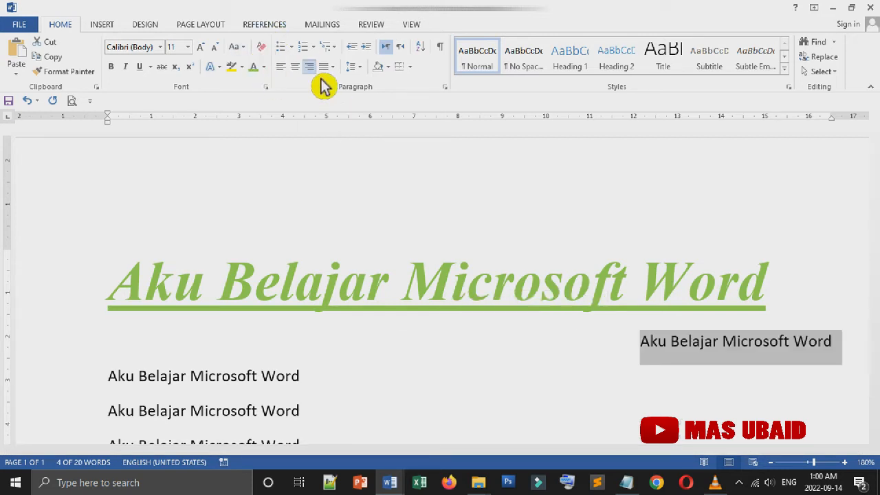
click(296, 68)
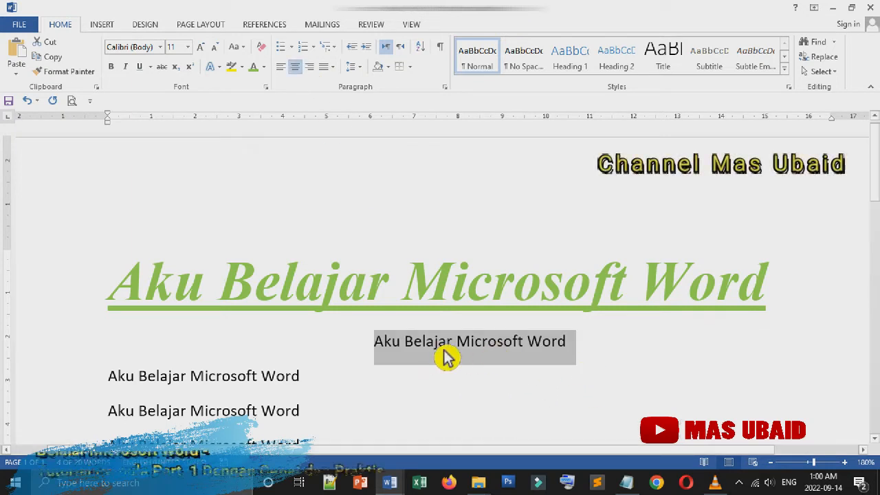
Step: Delete the large green line and the centred line below it
click(485, 355)
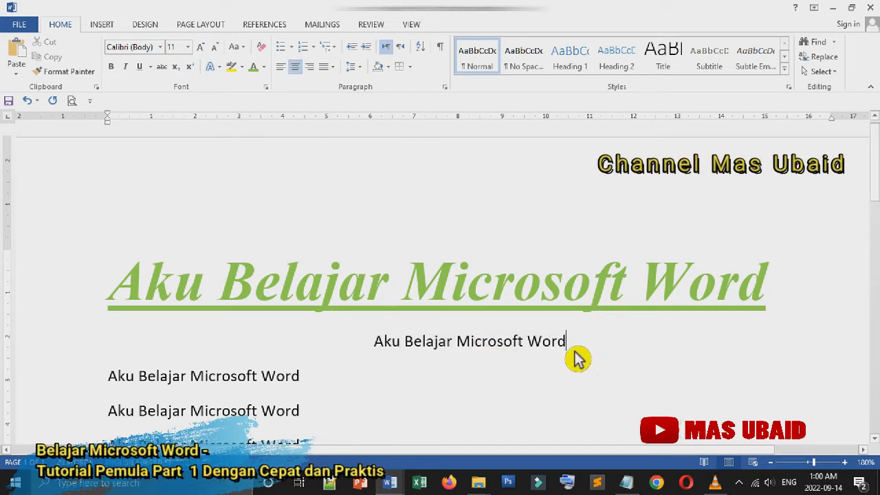
shift+click(98, 285)
key(Delete)
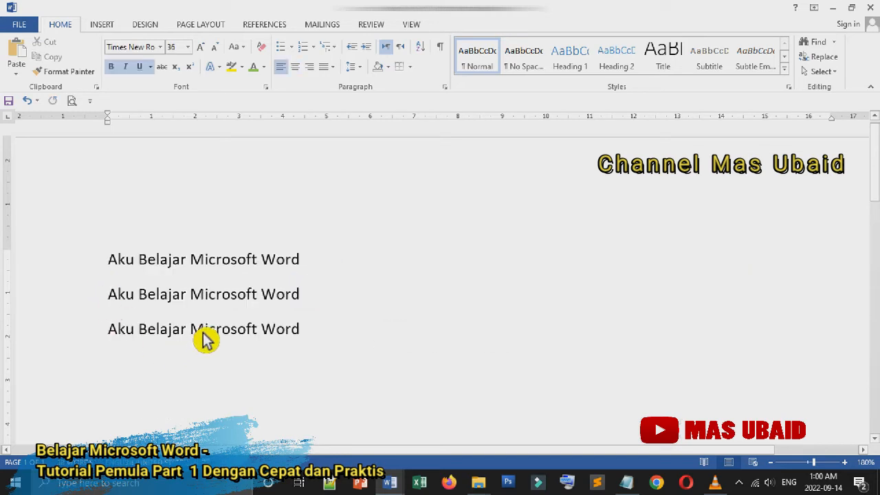
Step: Increase the font size of the three remaining "Aku Belajar Microsoft Word" lines to 20
triple_click(40, 275)
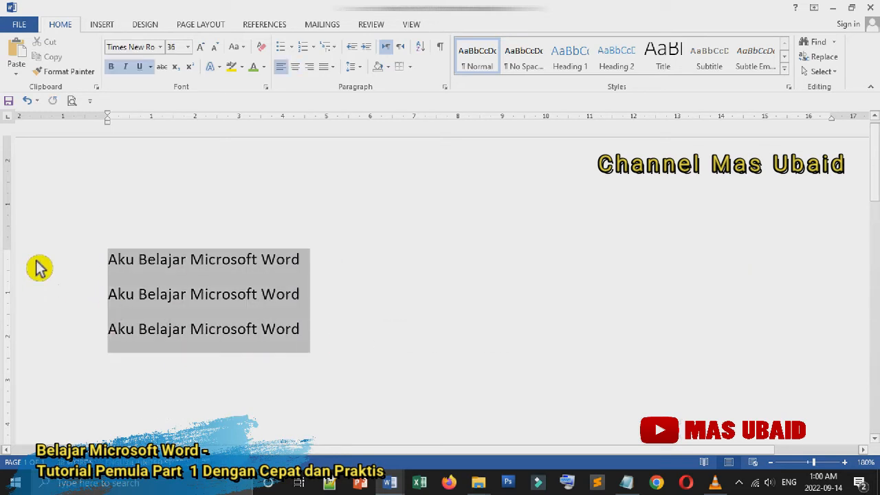
click(203, 48)
click(203, 48)
click(203, 48)
click(203, 48)
click(203, 49)
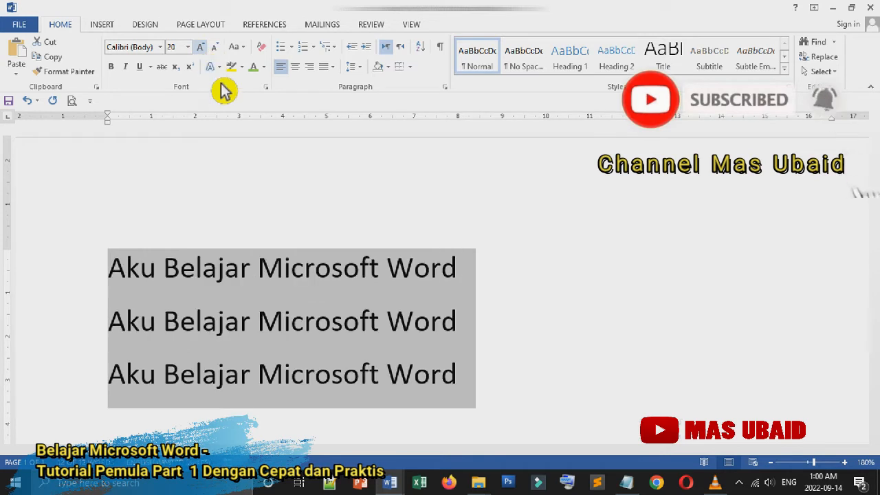
click(258, 195)
Step: Format the three lines as a list with round bullets and change the bullets to the arrowhead style
drag(479, 382, 113, 283)
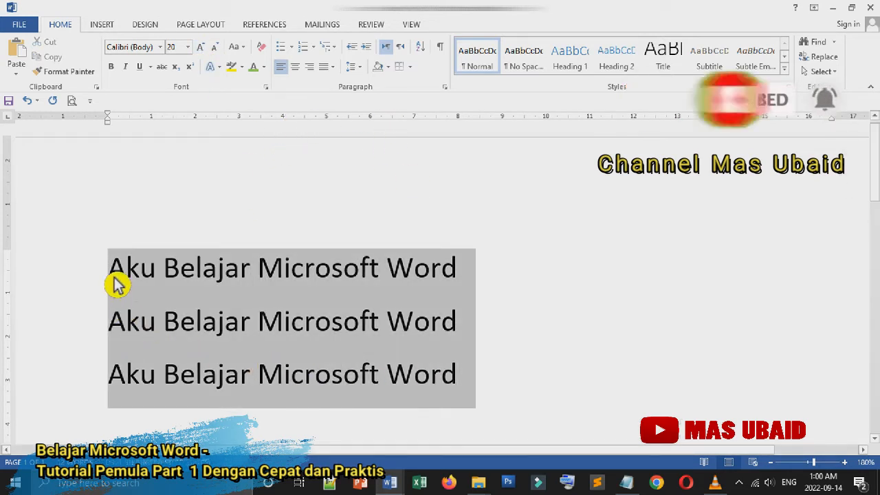
click(292, 47)
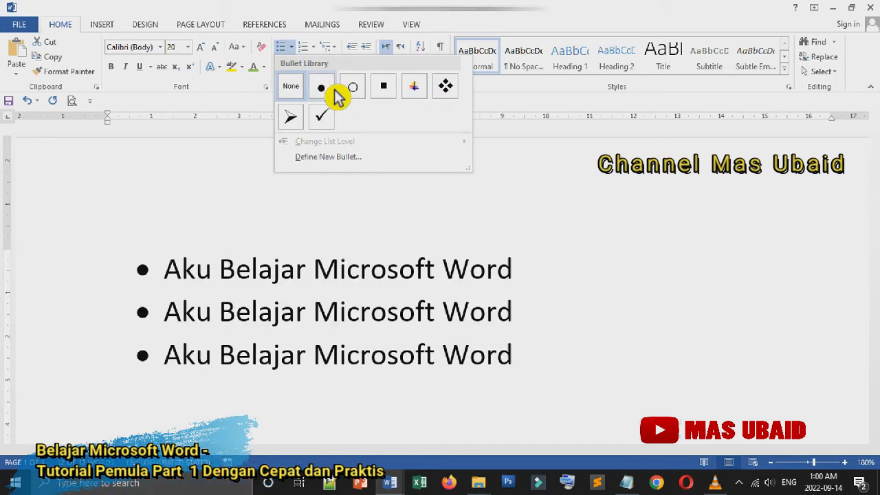
click(334, 90)
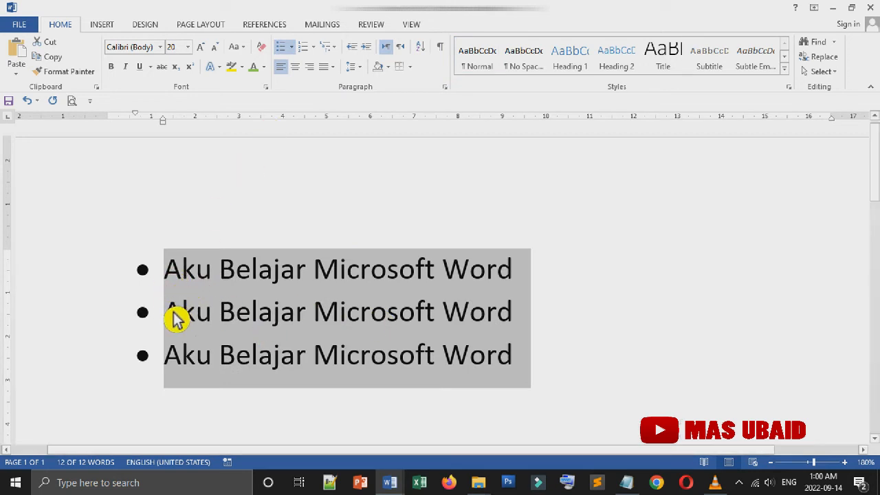
click(290, 46)
click(289, 158)
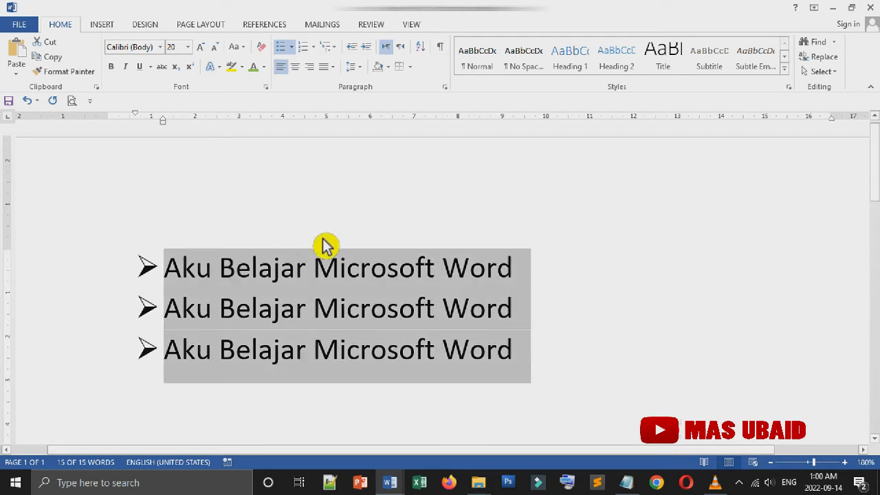
Step: Convert the three-line list to numbering in the 1), 2), 3) format
click(313, 46)
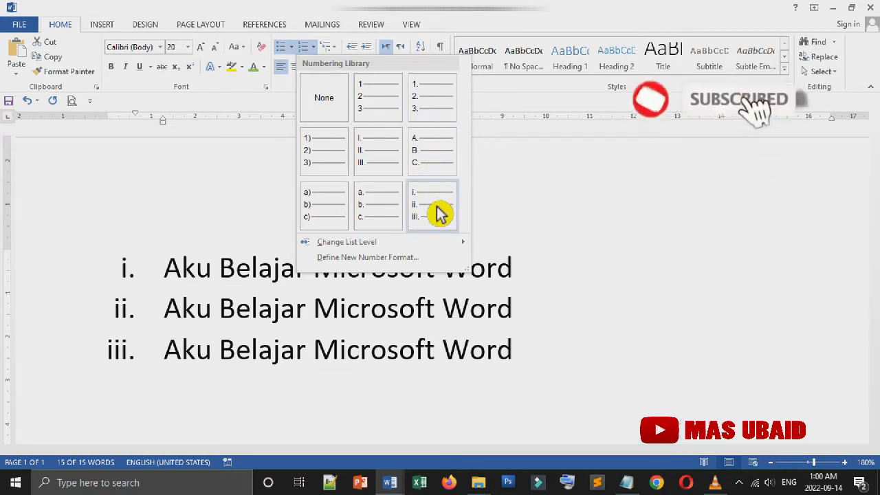
click(339, 170)
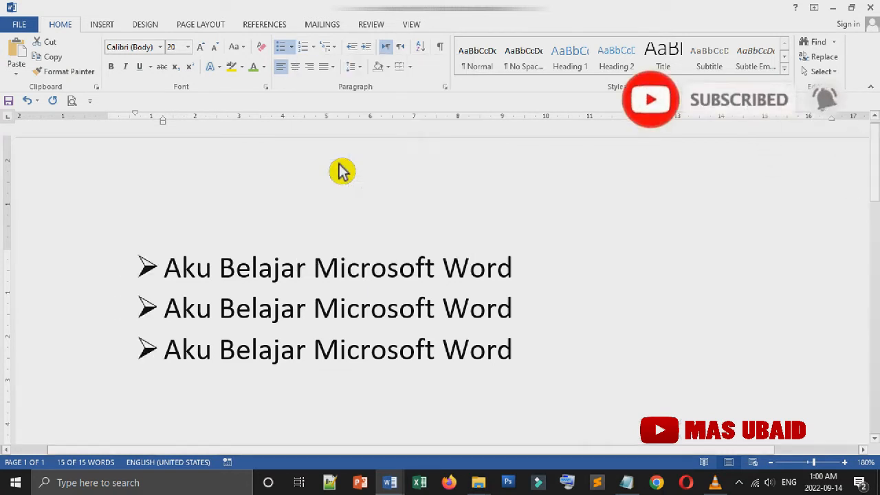
click(371, 167)
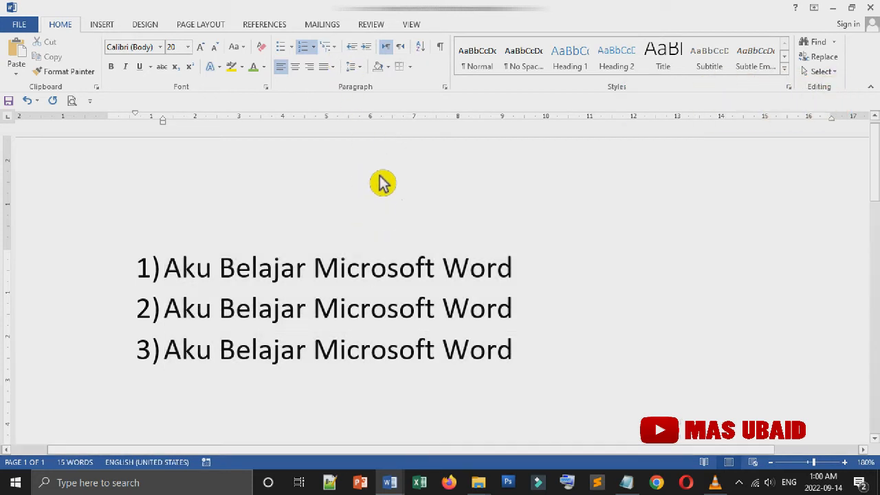
Step: Insert a table with seven columns and two rows in the blank area below the numbered list
click(114, 27)
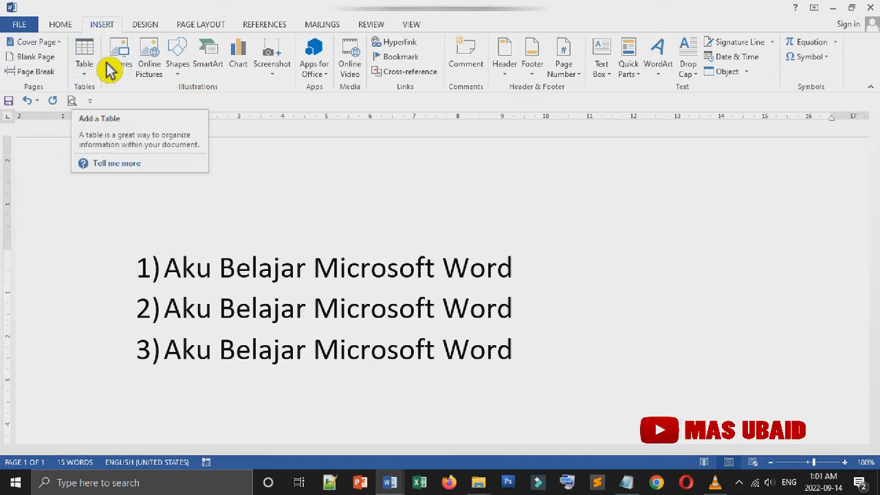
click(103, 83)
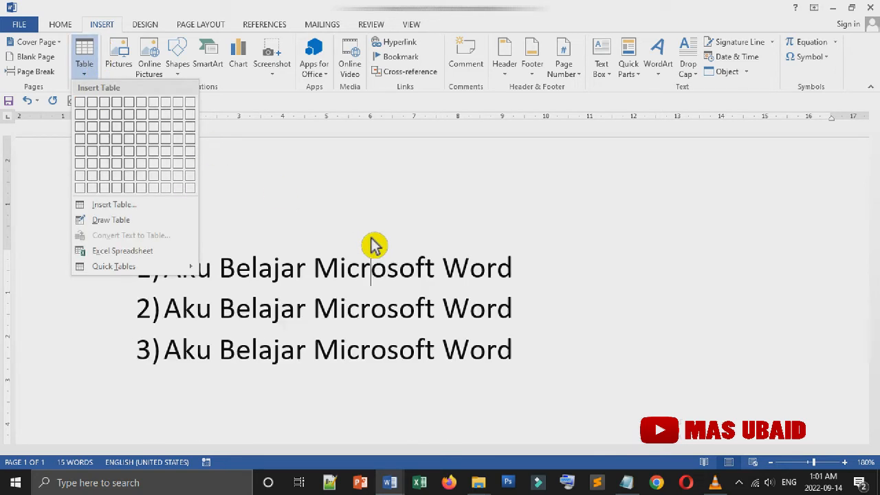
scroll(367, 296, down, 5)
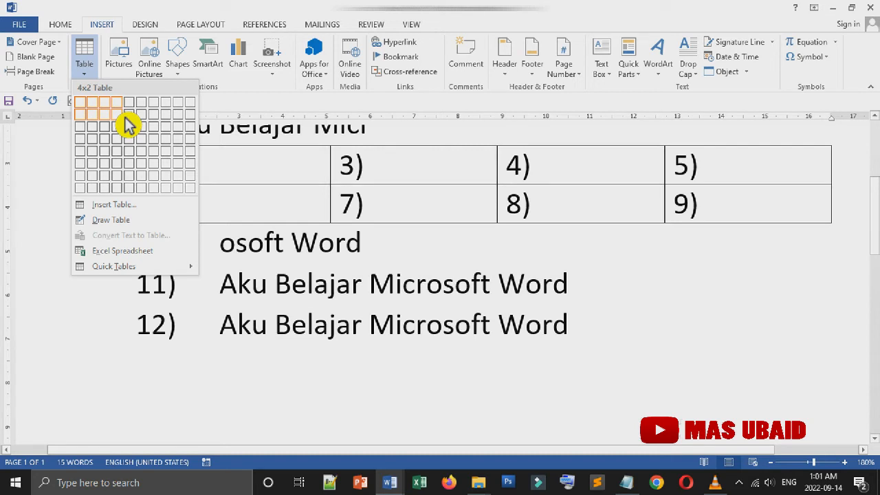
click(258, 293)
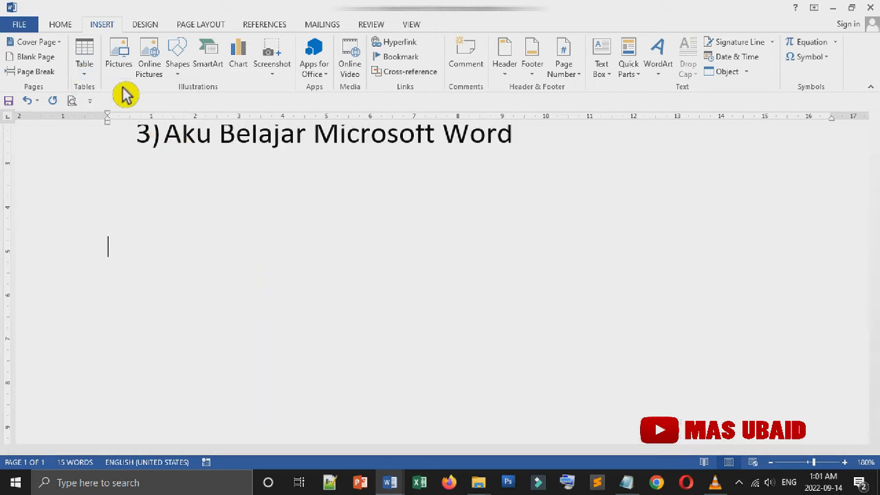
click(96, 77)
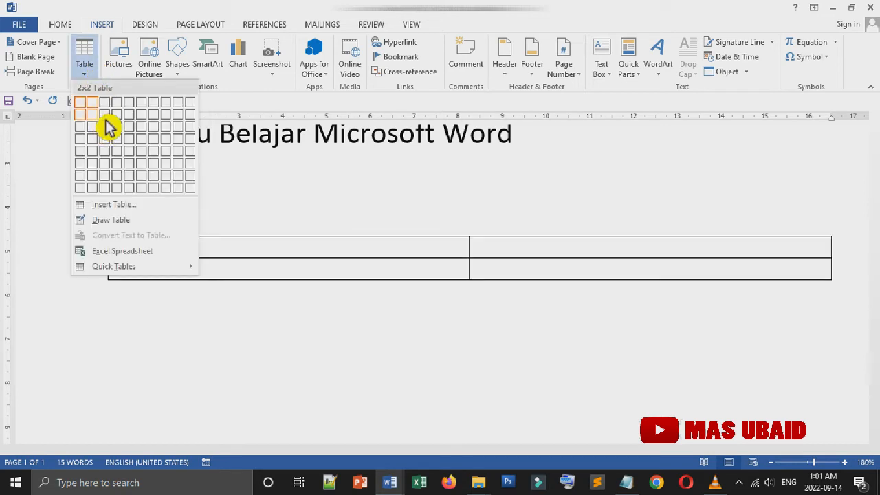
click(162, 116)
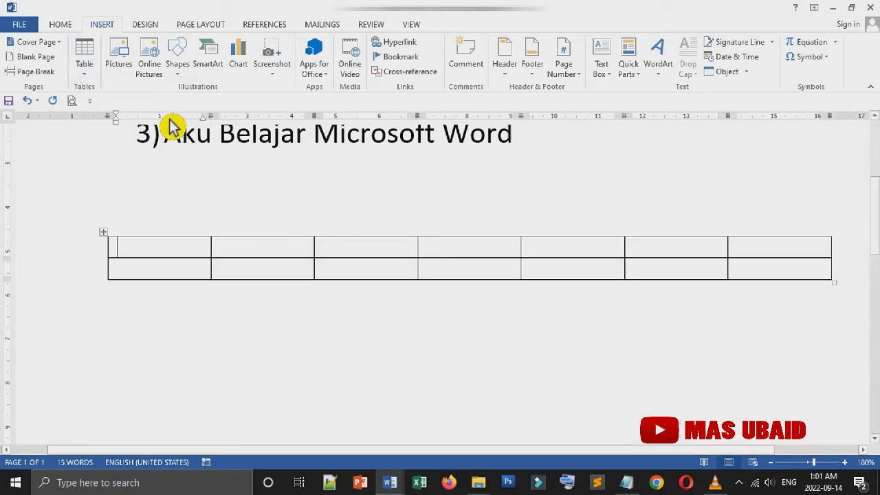
click(103, 232)
click(362, 321)
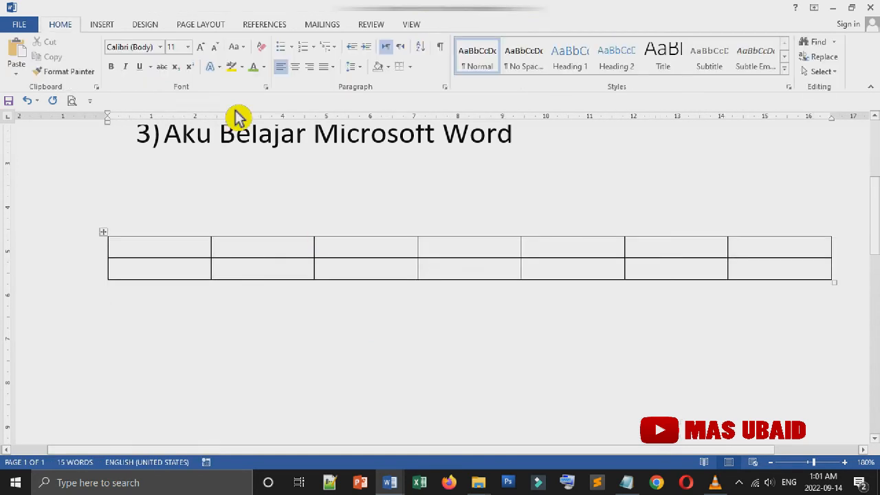
Step: Insert the picture Screenshot (25).png from the Screenshots folder on the blank line above the table
click(109, 27)
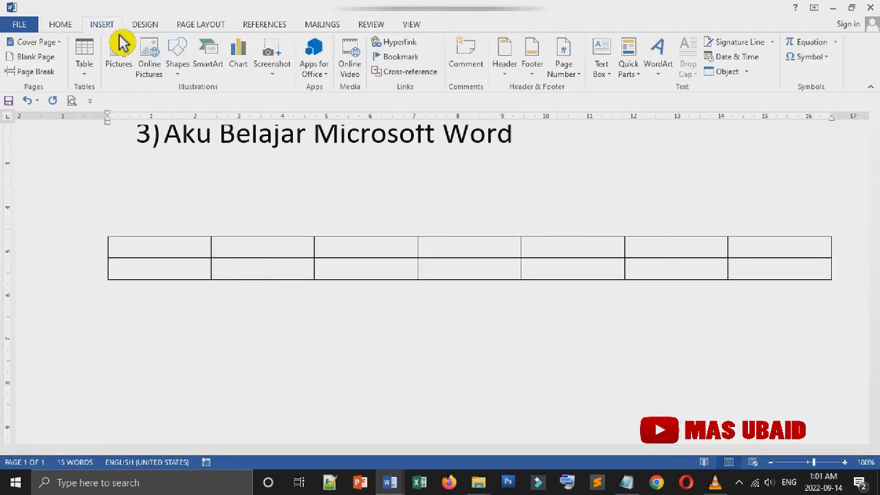
click(206, 219)
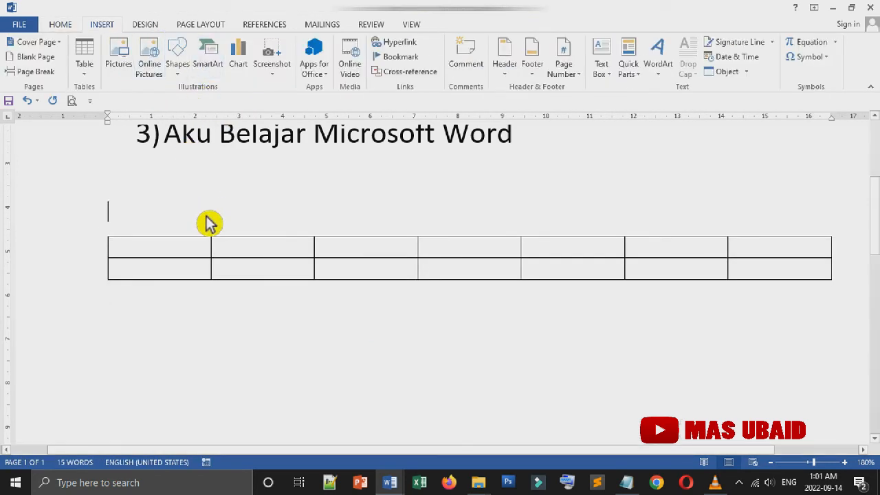
click(135, 73)
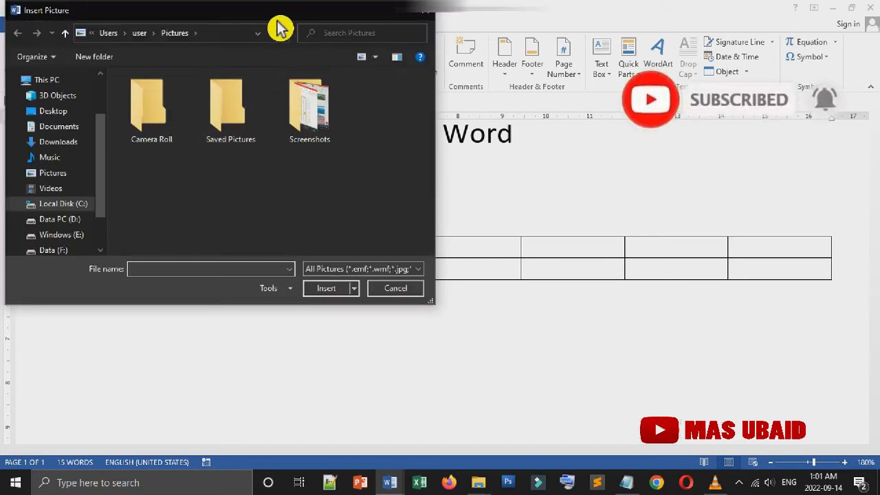
drag(277, 21, 562, 135)
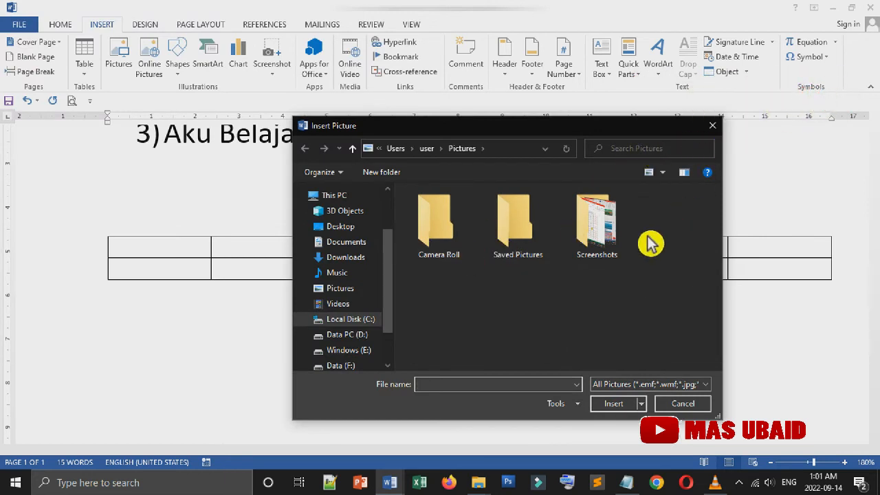
double_click(596, 246)
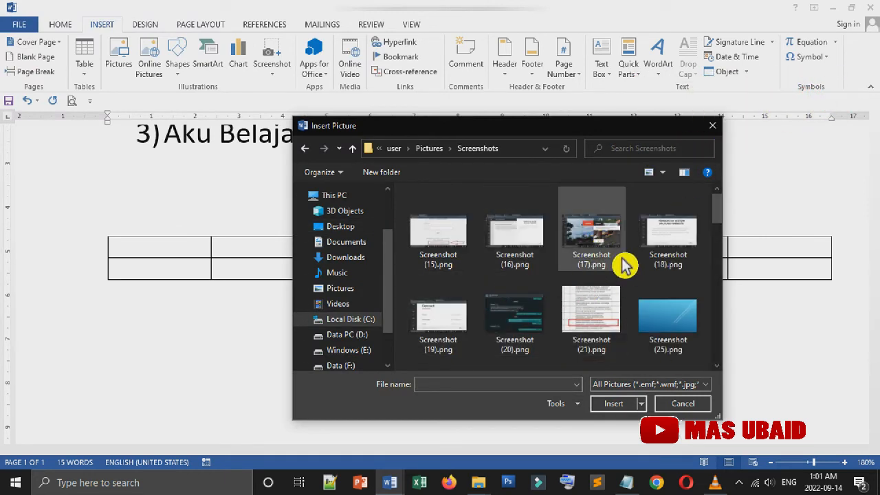
click(621, 261)
scroll(596, 299, down, 1)
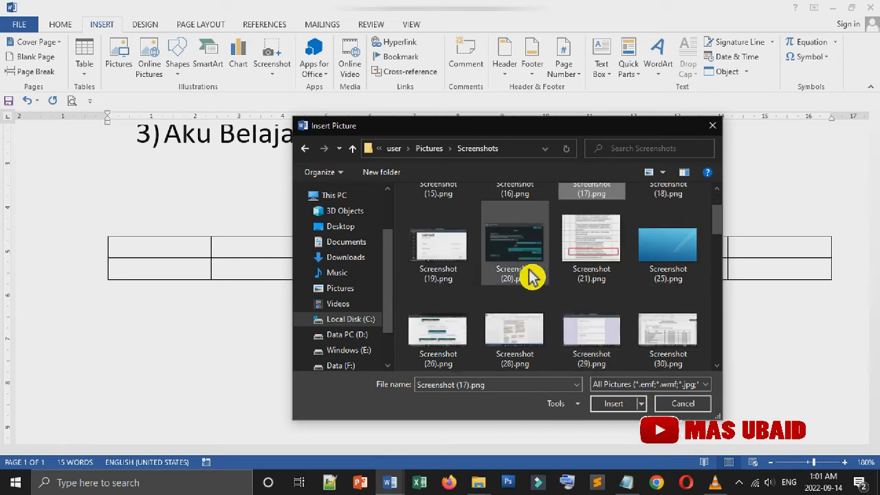
double_click(688, 273)
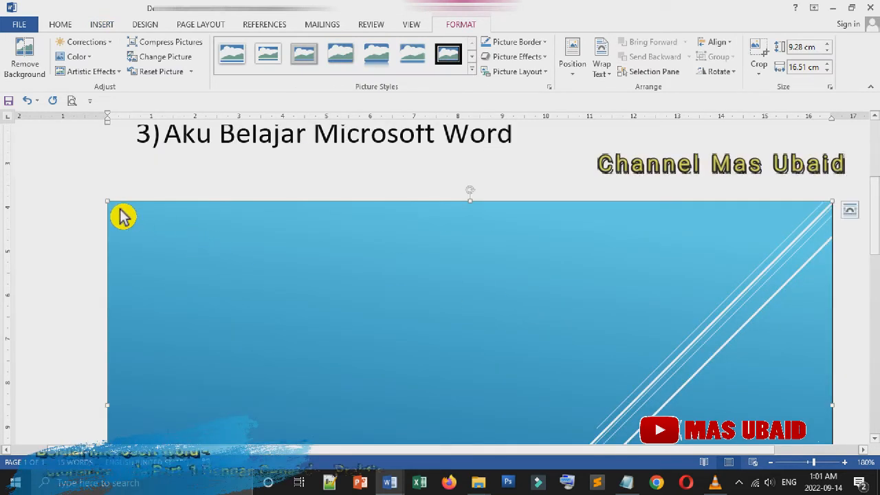
Step: Shrink the inserted picture to about 9.14 cm wide and 5.14 cm high, and delete it from the document
drag(110, 203, 639, 399)
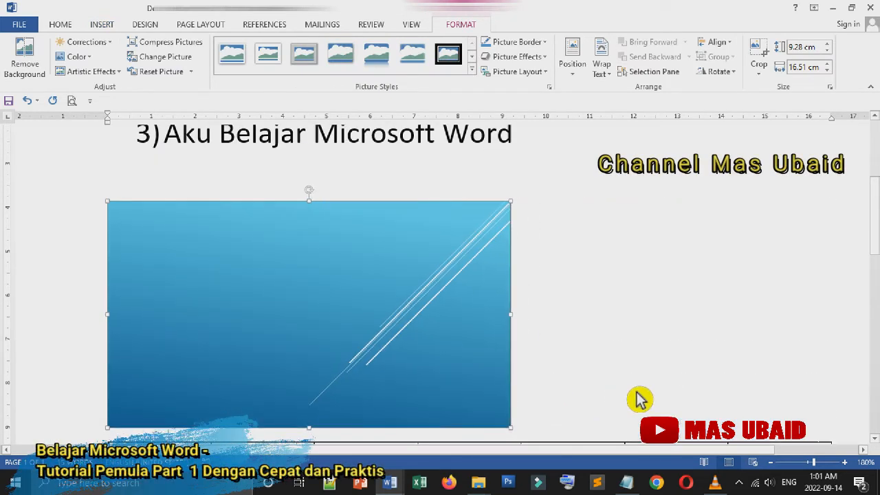
scroll(418, 282, up, 3)
scroll(407, 320, down, 1)
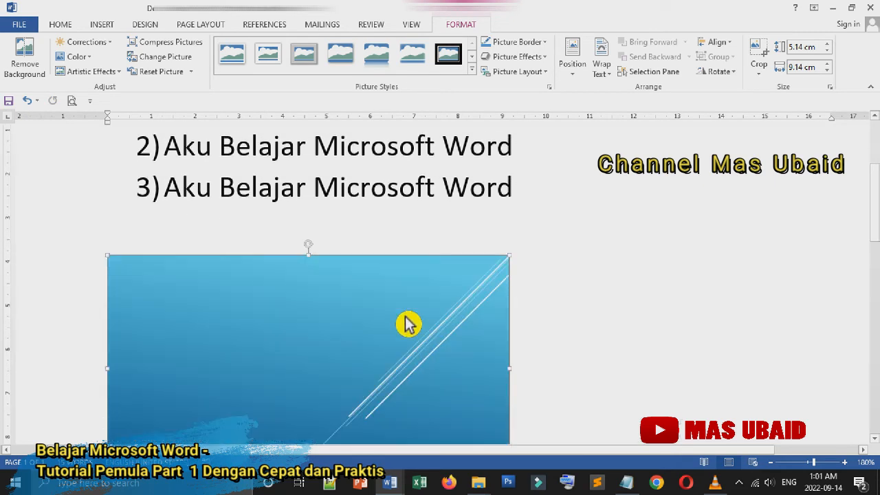
key(Delete)
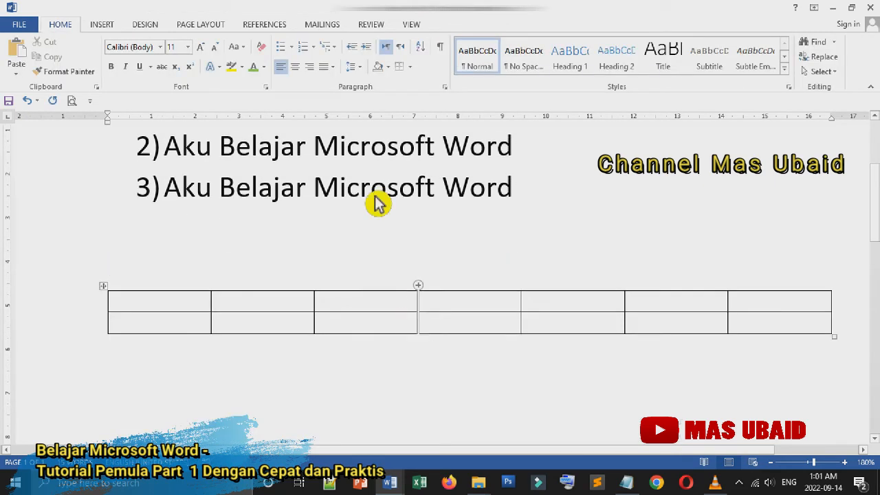
Step: Draw a rectangle about 4.77 cm wide and 1.2 cm high between the numbered list and the table
click(104, 25)
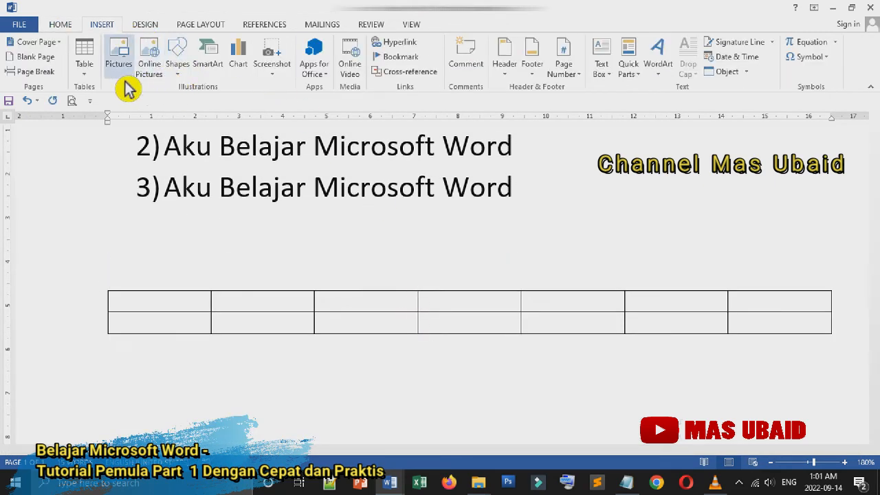
click(180, 69)
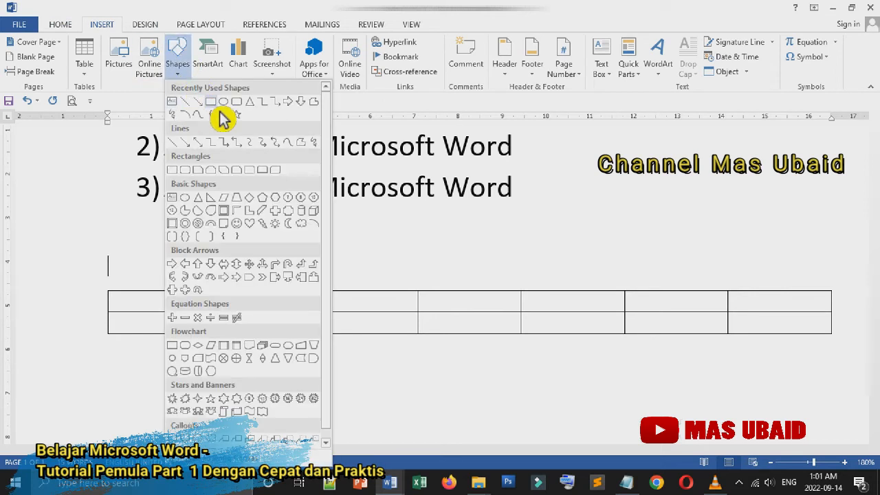
click(211, 102)
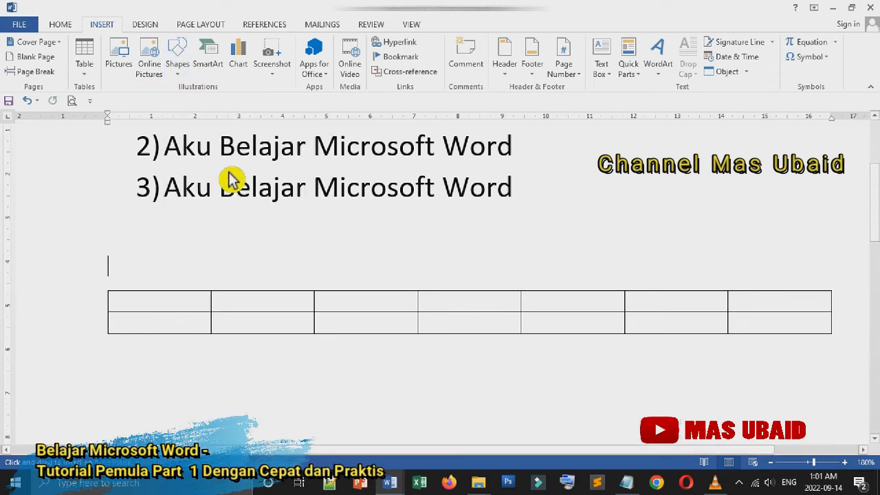
drag(147, 225, 357, 278)
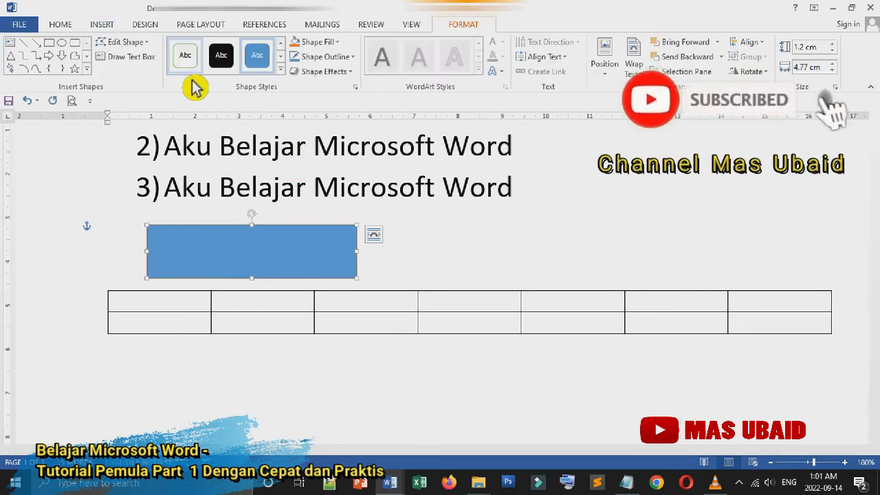
Step: Draw an ellipse about 4.98 cm wide and 1.5 cm high beside the rectangle, above the table
click(108, 26)
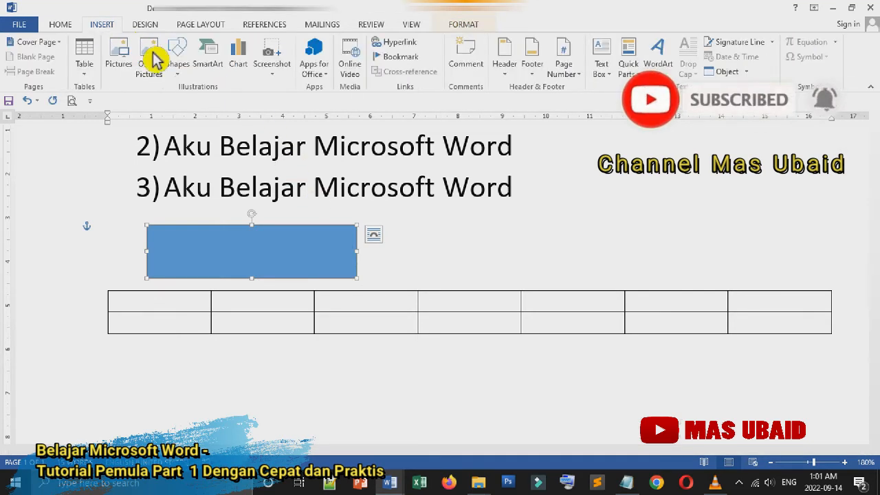
click(177, 59)
click(253, 124)
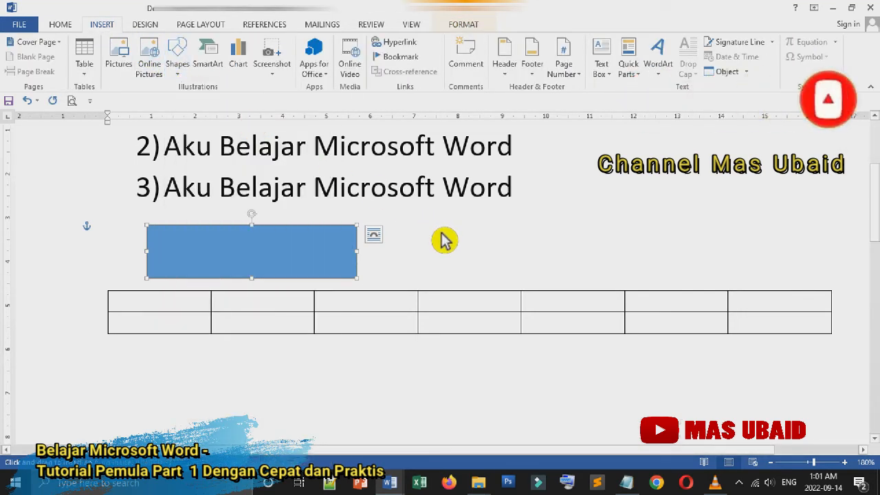
mouse_move(428, 223)
mouse_down()
mouse_move(658, 296)
mouse_move(647, 289)
mouse_up()
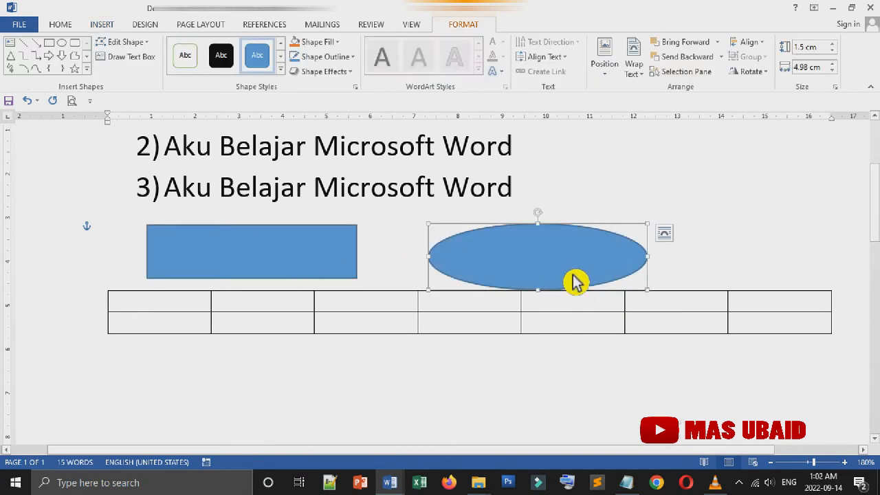